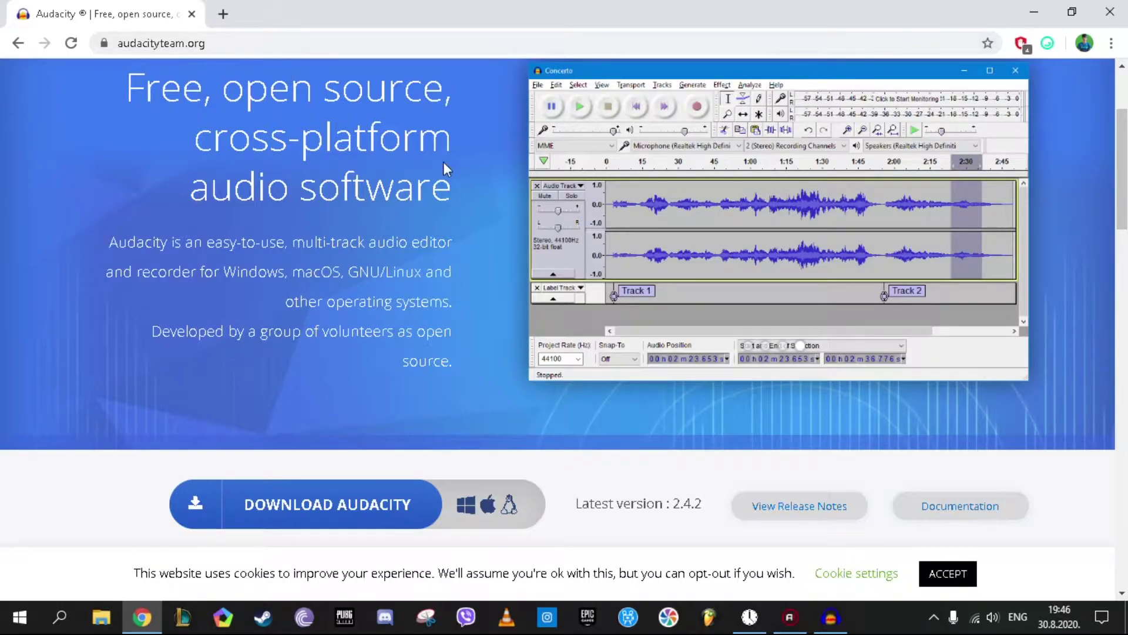
# Look over the Audacity home page with its download section, and close the browser.
pyautogui.scroll(-4, 14, 87)
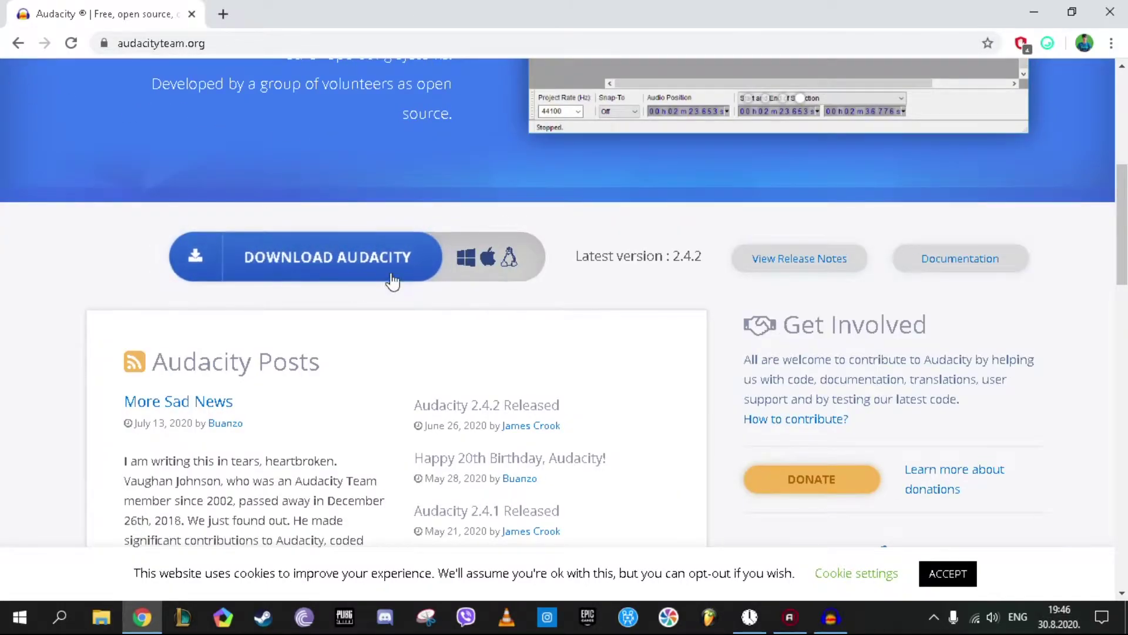
pyautogui.scroll(-8, 545, 231)
pyautogui.scroll(14, 625, 244)
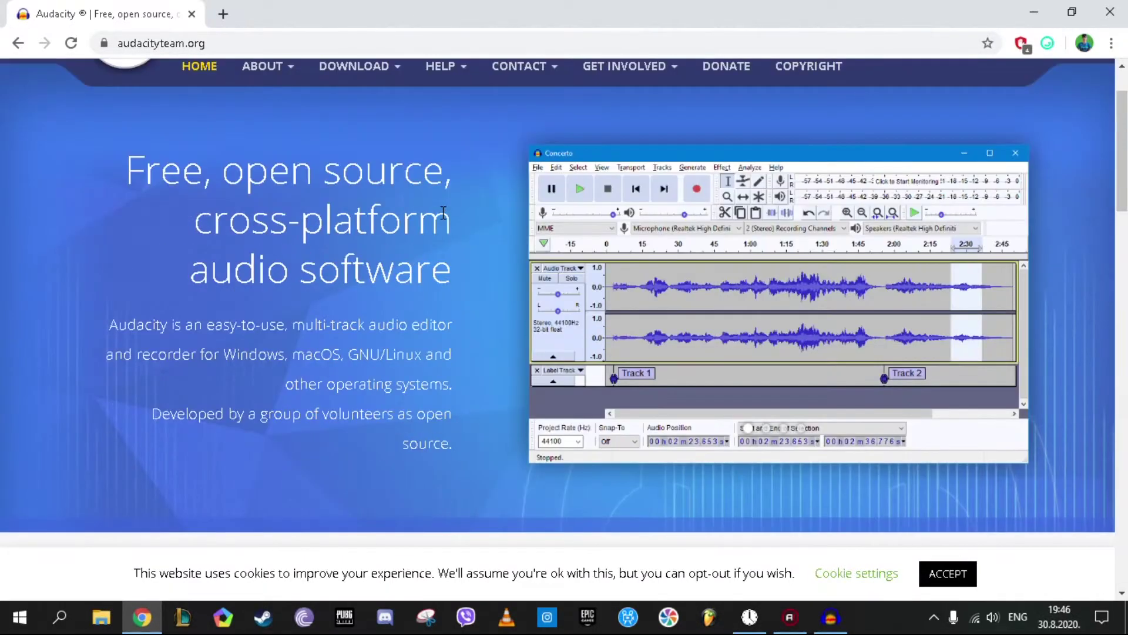
pyautogui.click(1110, 12)
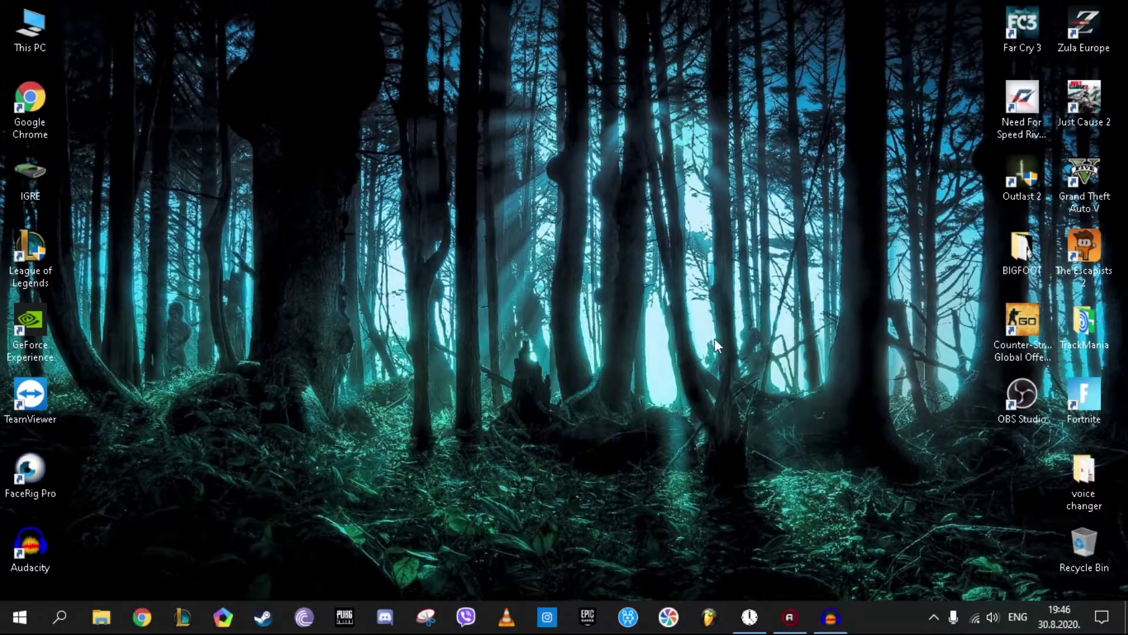
# Switch to Audacity and choose the Microsoft LifeCam microphone as recording device and the Realtek High Definition speakers as playback device.
pyautogui.click(831, 617)
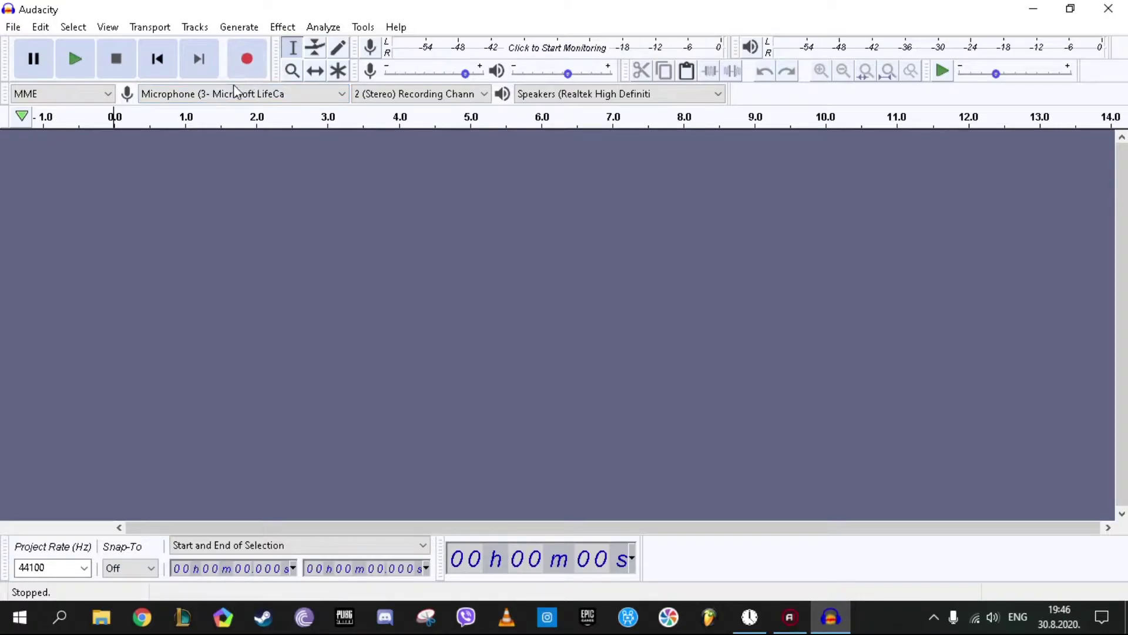
pyautogui.click(219, 97)
pyautogui.click(190, 123)
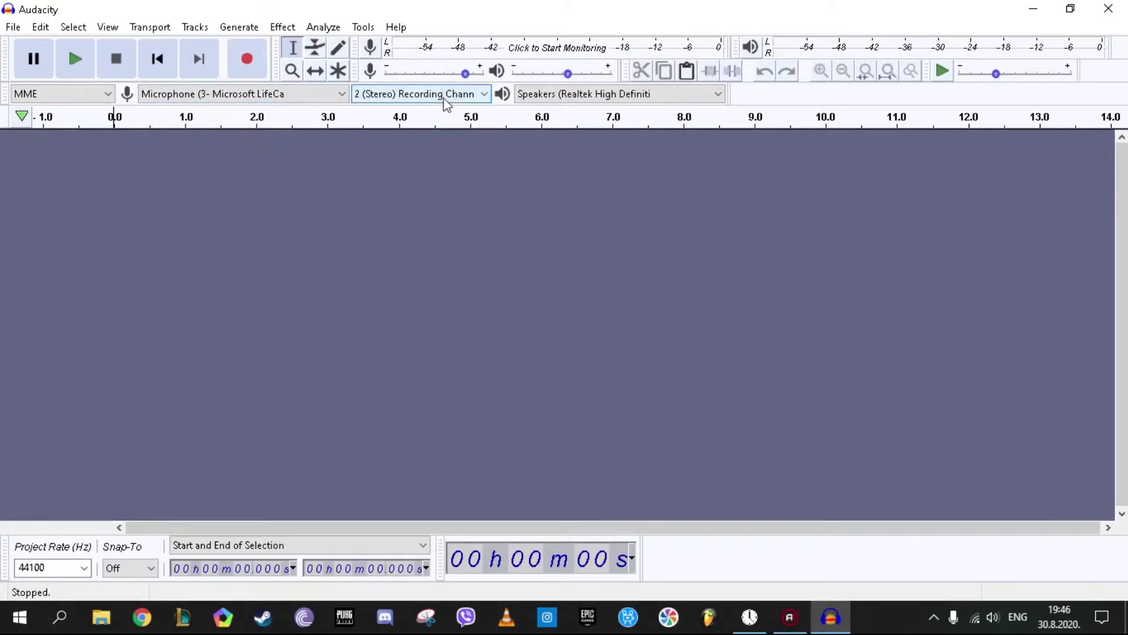
pyautogui.click(531, 98)
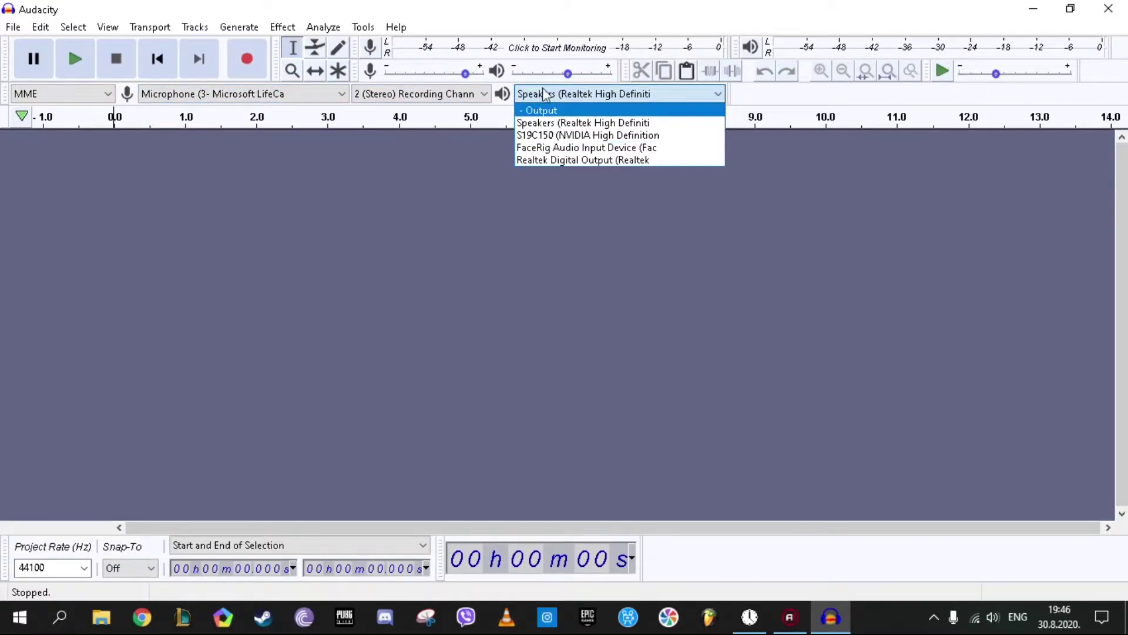
pyautogui.click(544, 124)
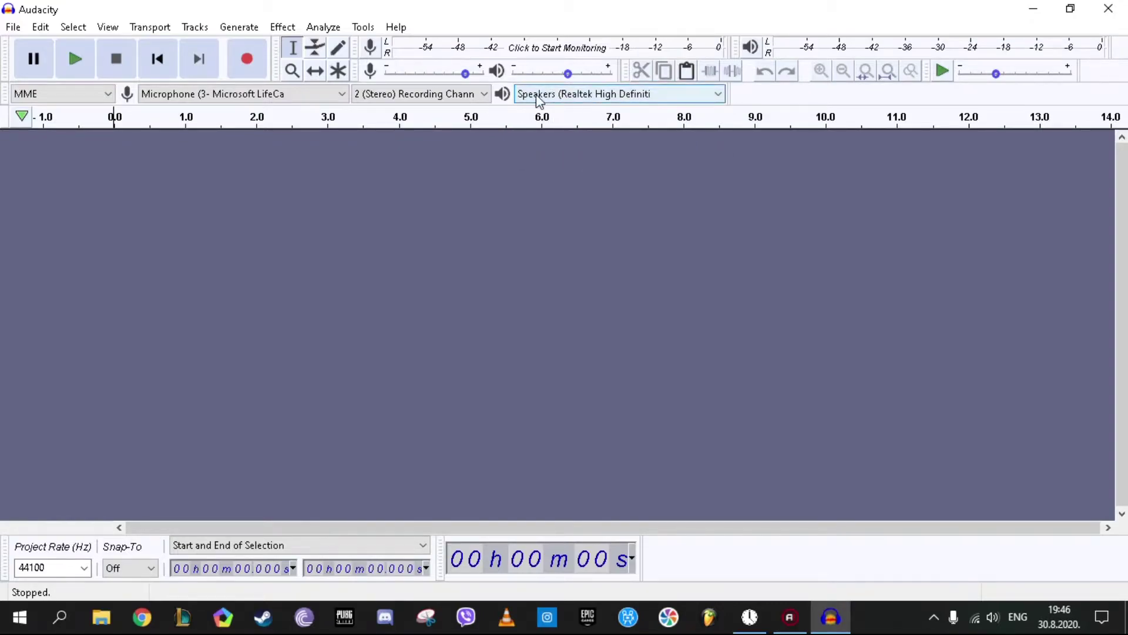
pyautogui.click(537, 96)
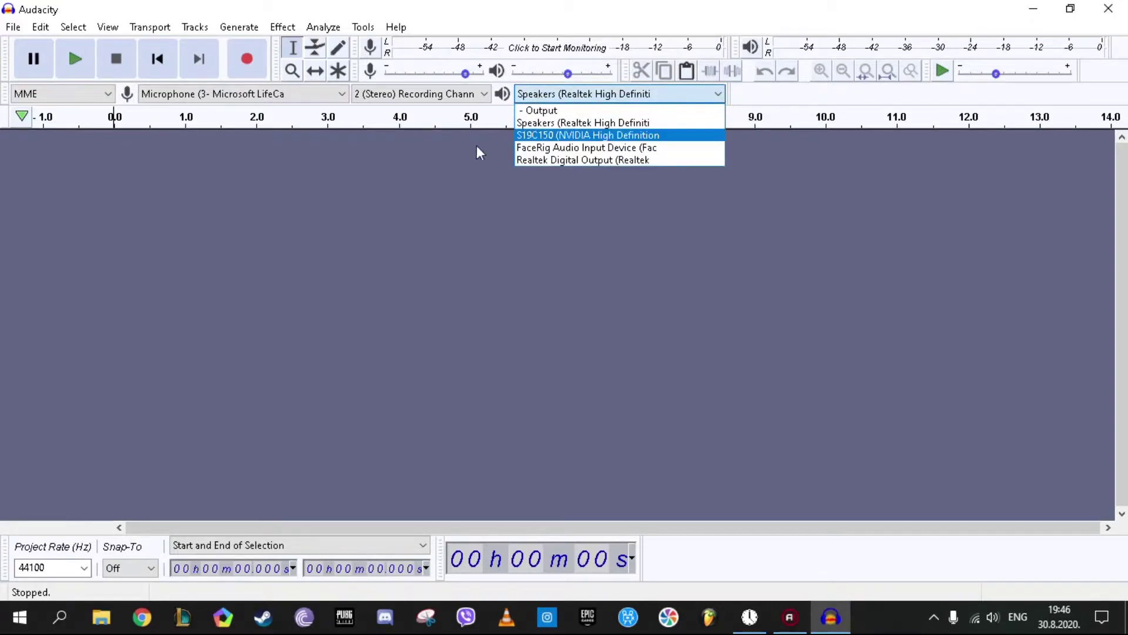
pyautogui.click(565, 125)
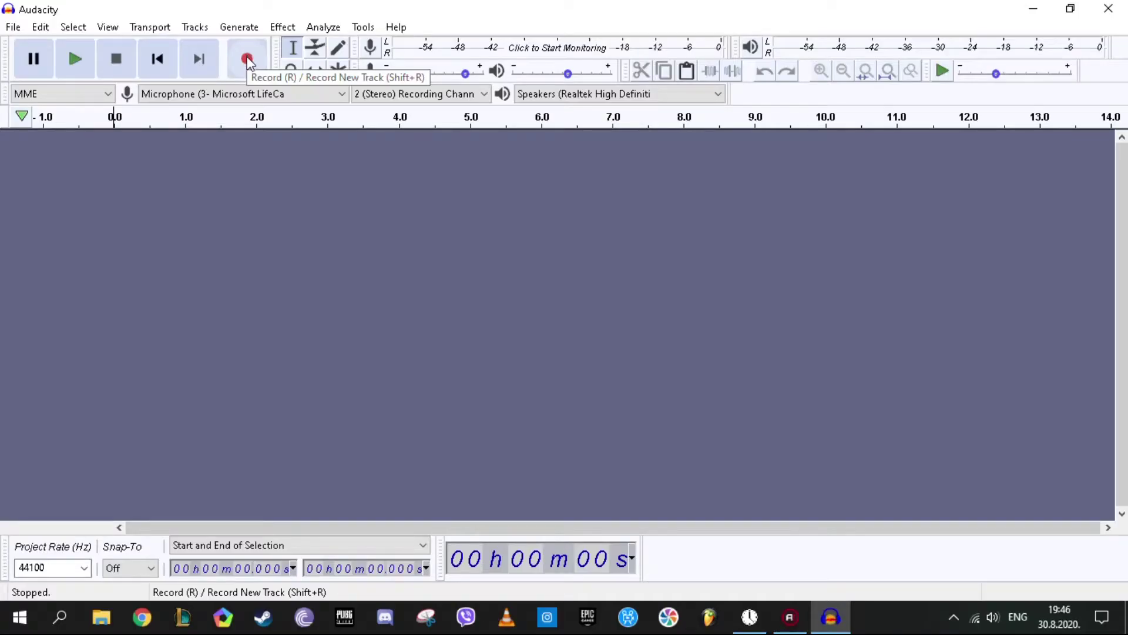
# Record a test take of about 6 seconds and delete its audio from the track.
pyautogui.click(259, 59)
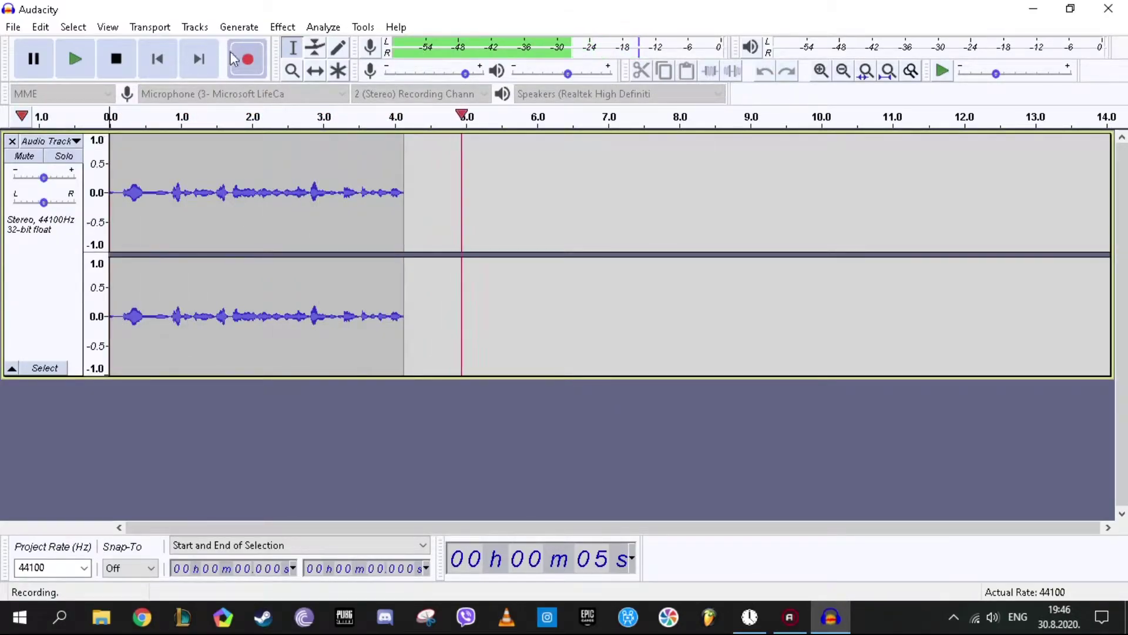
pyautogui.click(117, 60)
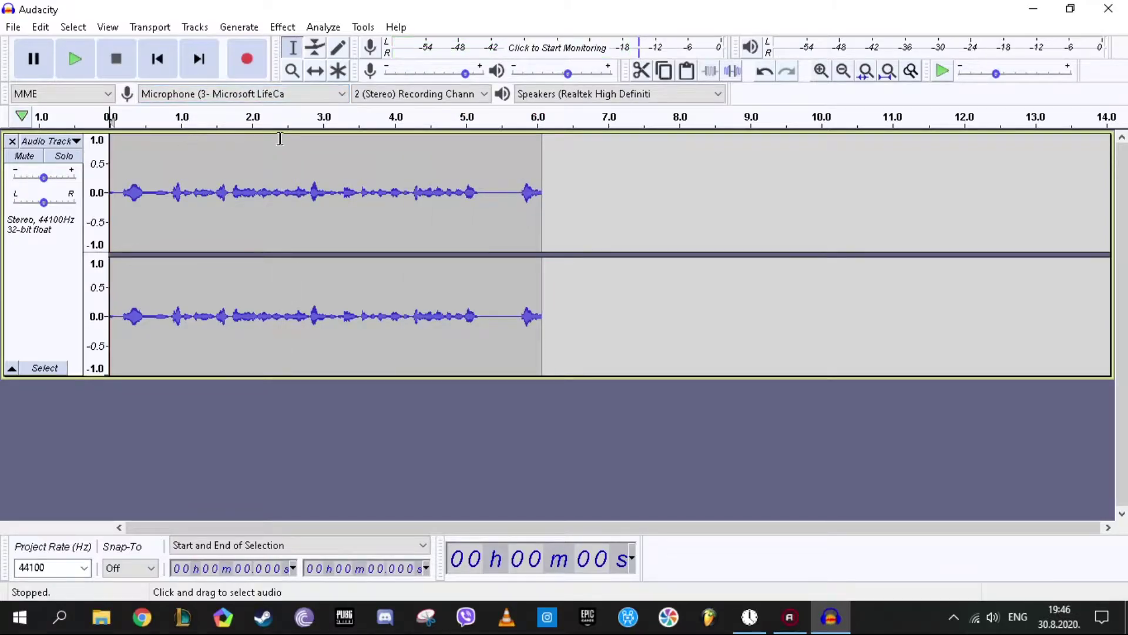
pyautogui.doubleClick(184, 209)
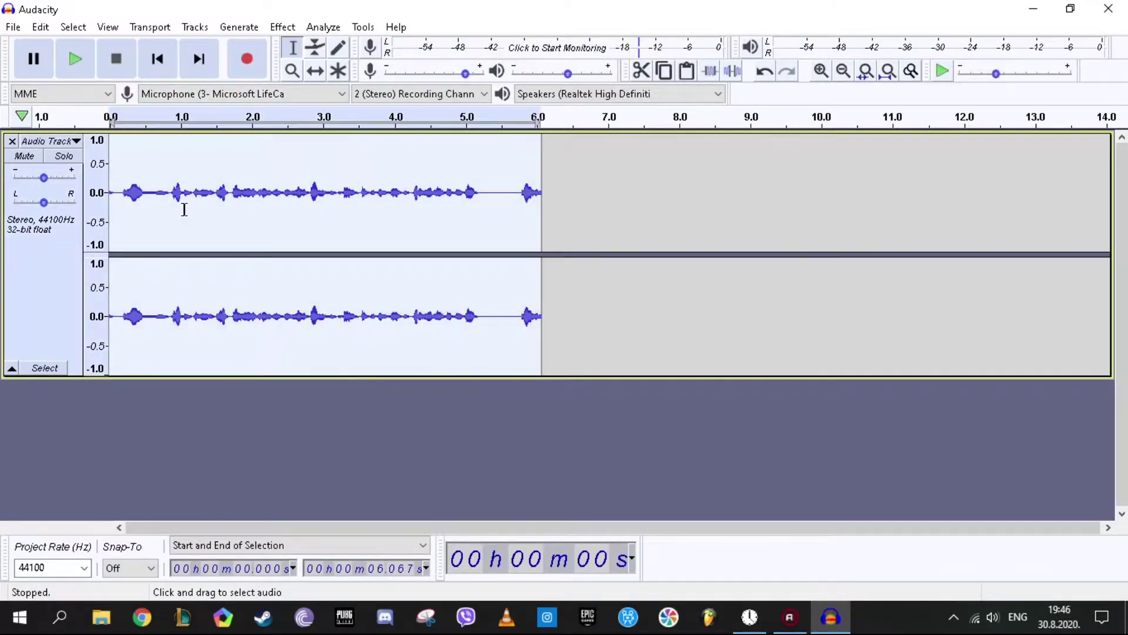
pyautogui.press('Delete')
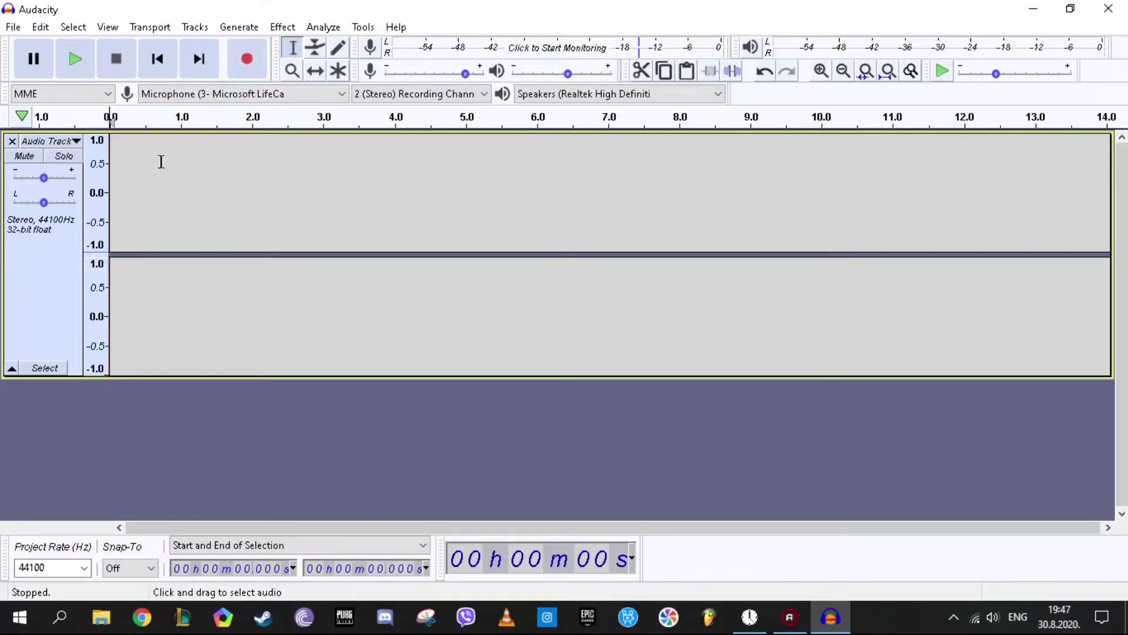
pyautogui.moveTo(129, 228); pyautogui.dragTo(263, 236)
pyautogui.click(359, 385)
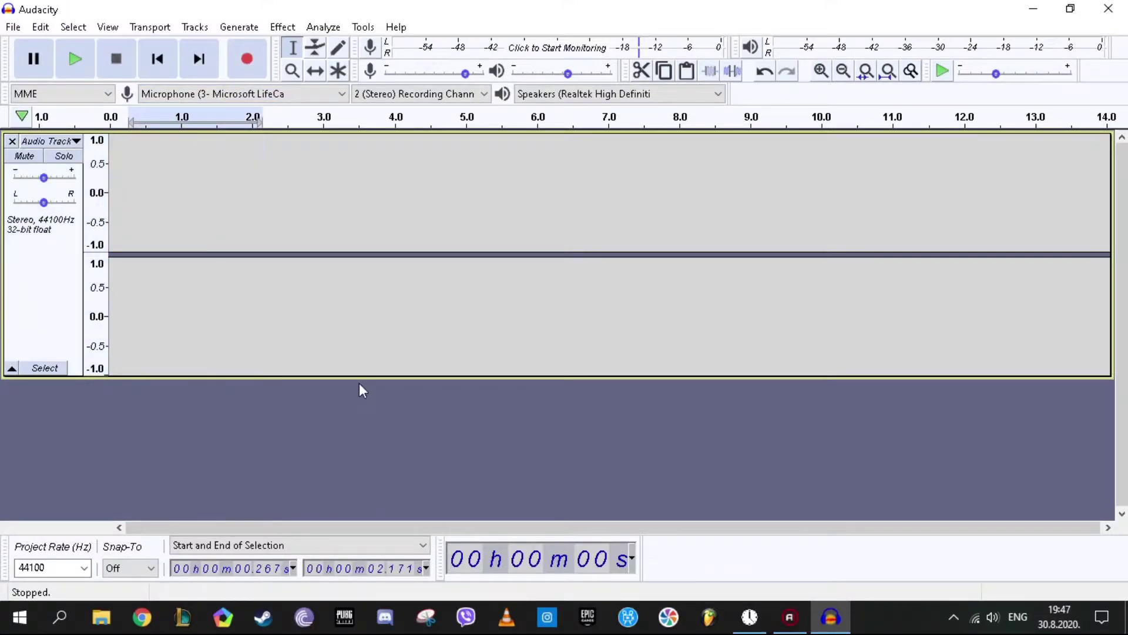
# Record a voice take of about 10.6 seconds on the empty track, leaving silence before and after the speech.
pyautogui.click(246, 57)
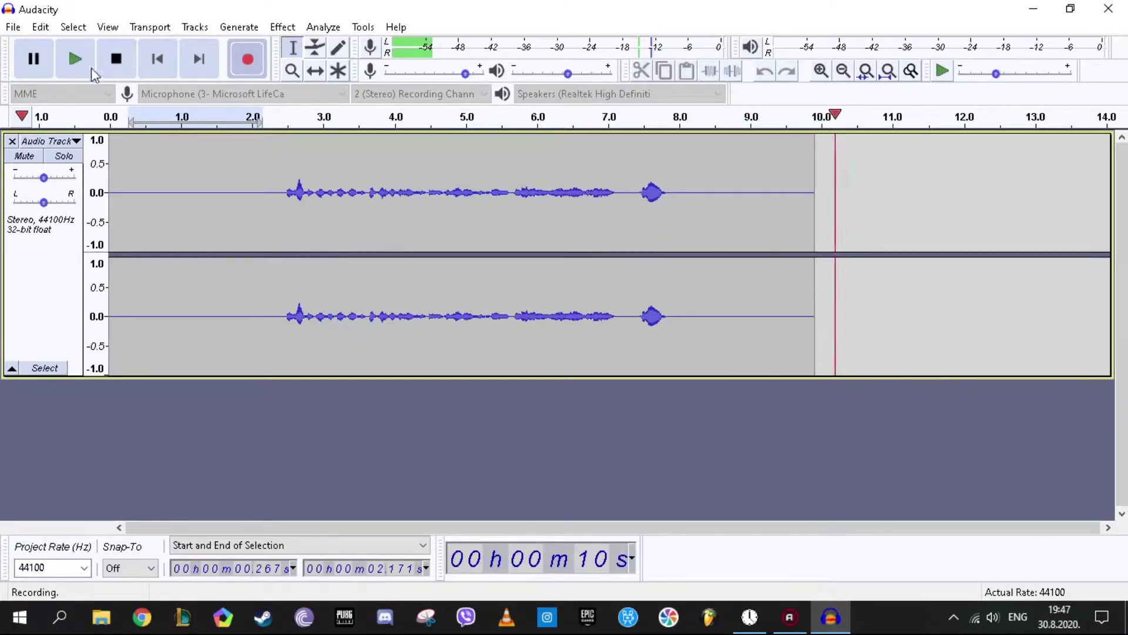
pyautogui.click(121, 59)
pyautogui.moveTo(679, 187); pyautogui.dragTo(831, 186)
pyautogui.click(932, 193)
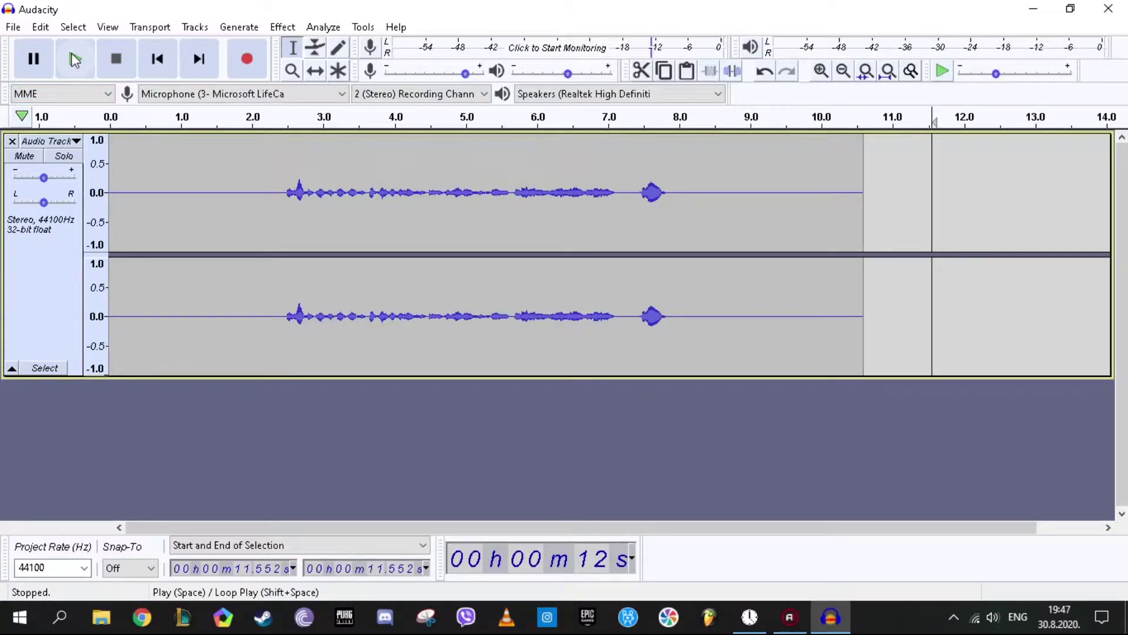
# Play back the recorded take from the silence near its start, and stop playback.
pyautogui.click(132, 166)
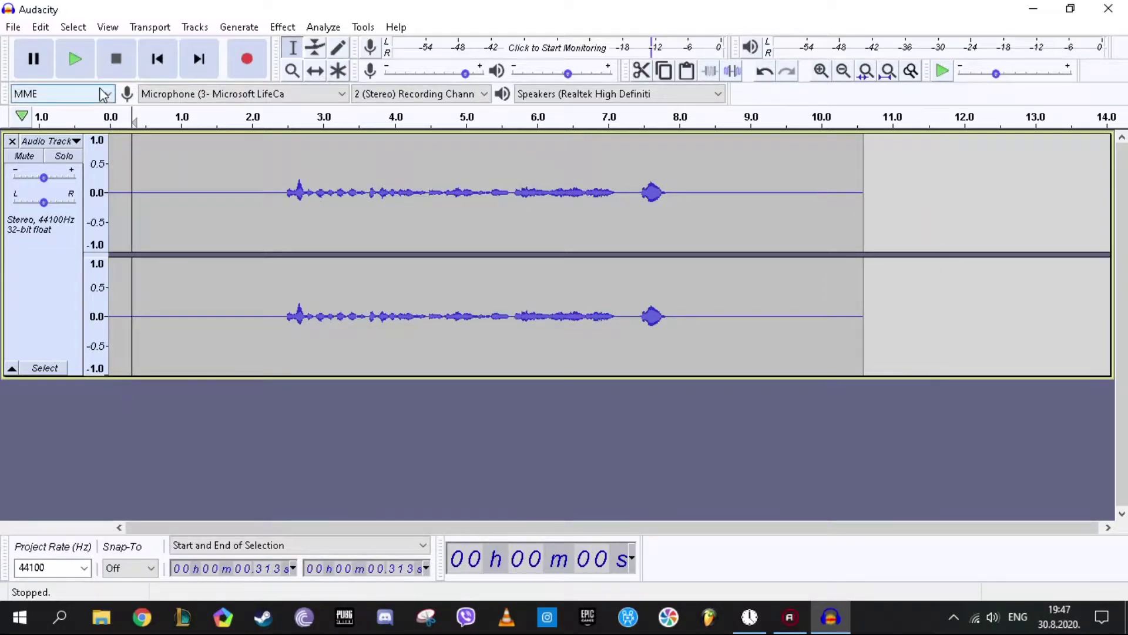
pyautogui.click(75, 60)
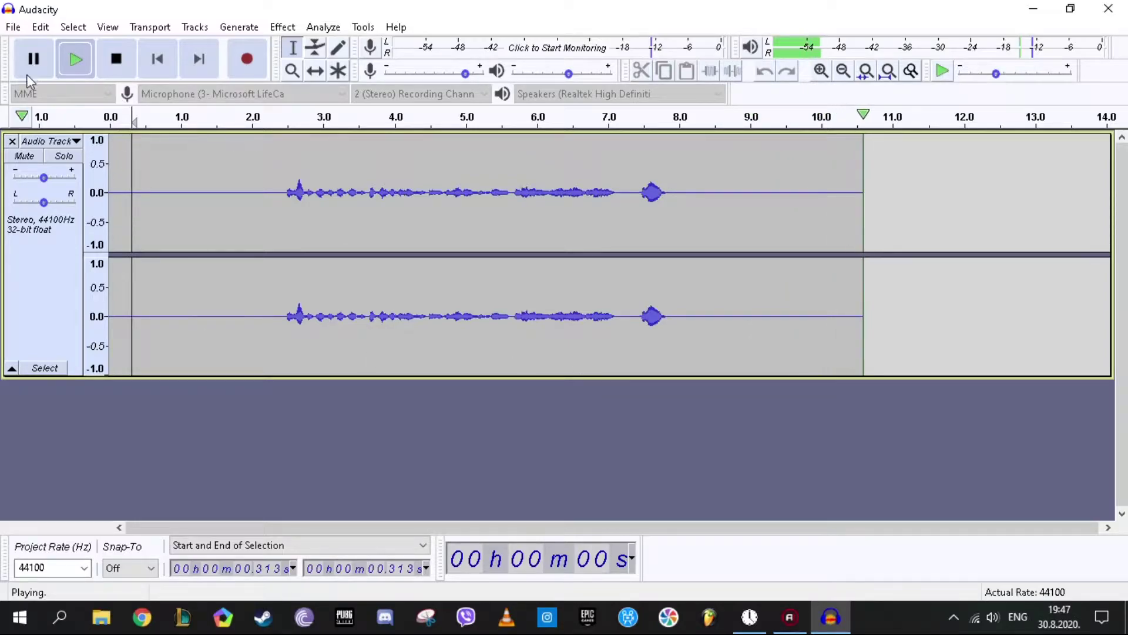
pyautogui.click(115, 57)
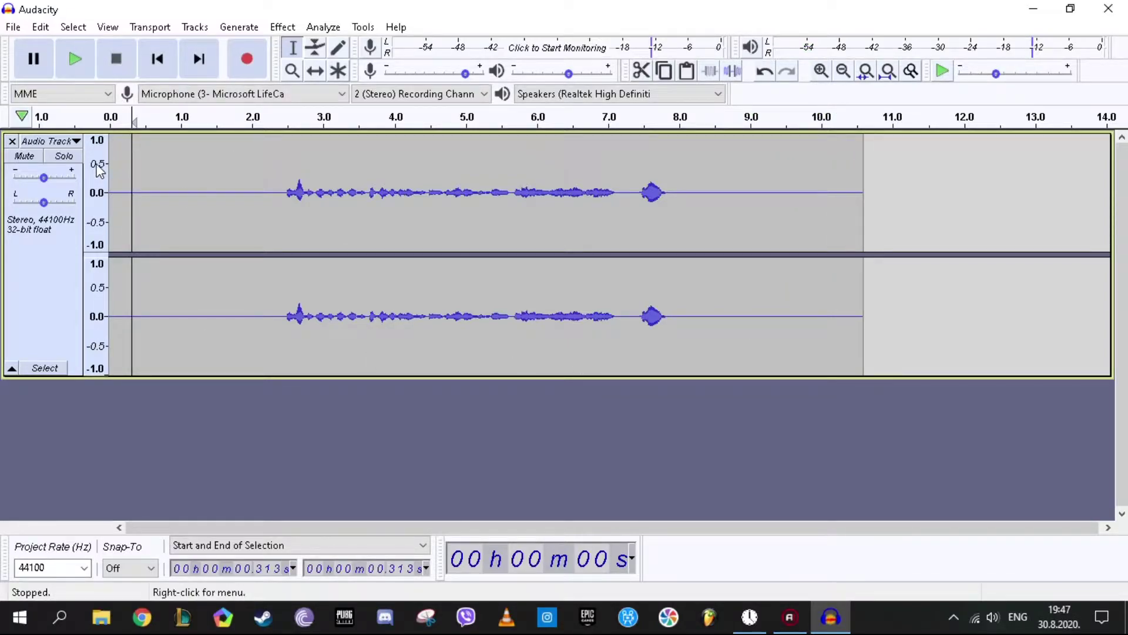
# Capture a noise profile from the silent opening of the recording, from 0 to about 2.36 seconds.
pyautogui.moveTo(110, 186); pyautogui.dragTo(277, 176)
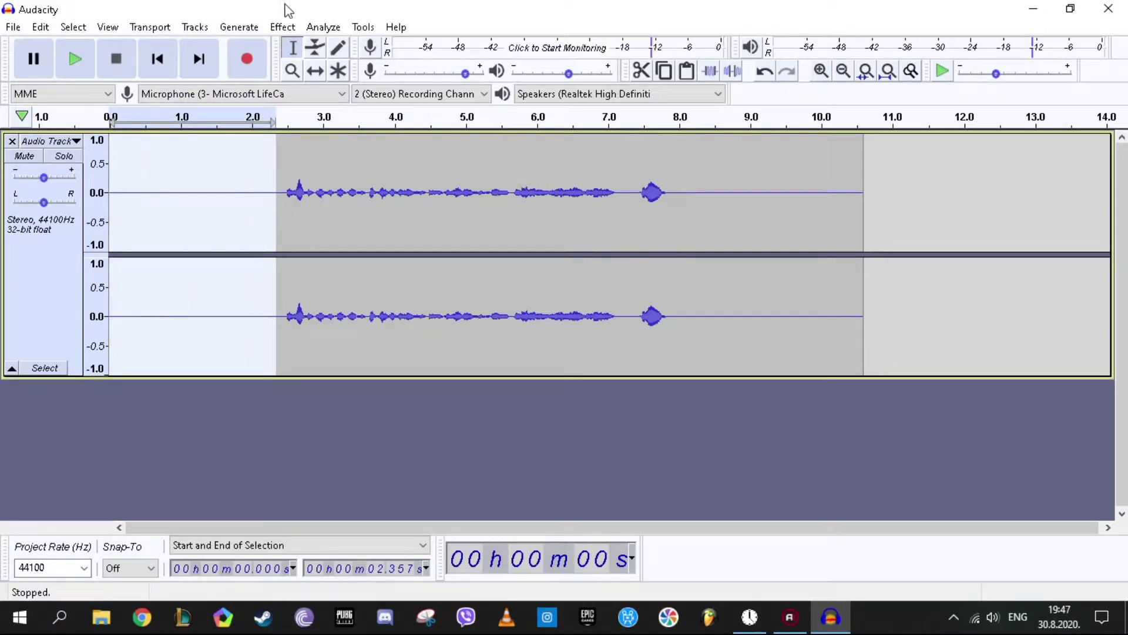
pyautogui.click(283, 27)
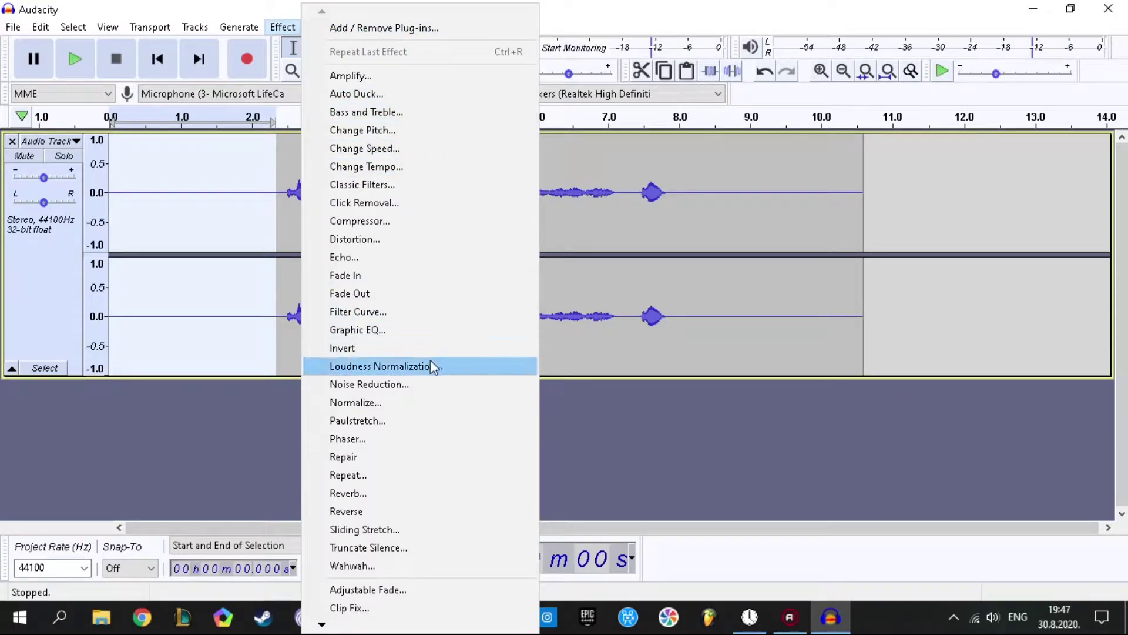
pyautogui.click(379, 384)
pyautogui.click(550, 217)
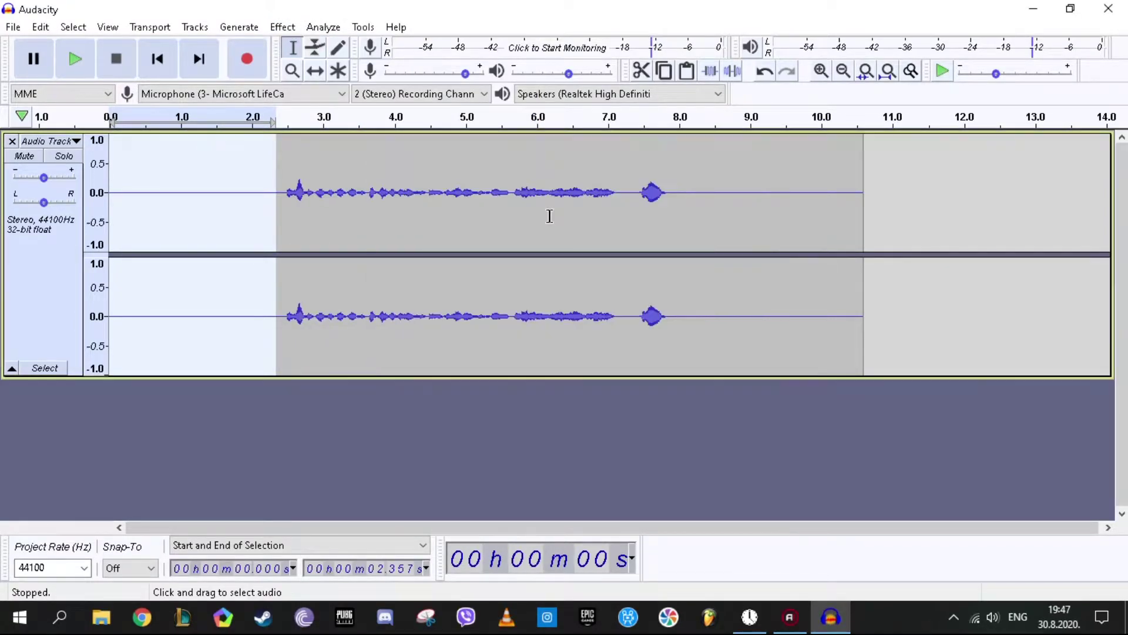
# Apply Noise Reduction to the whole recording with 12 dB reduction, sensitivity 6.00 and 3 frequency smoothing bands.
pyautogui.hotkey('ctrl', 'a')
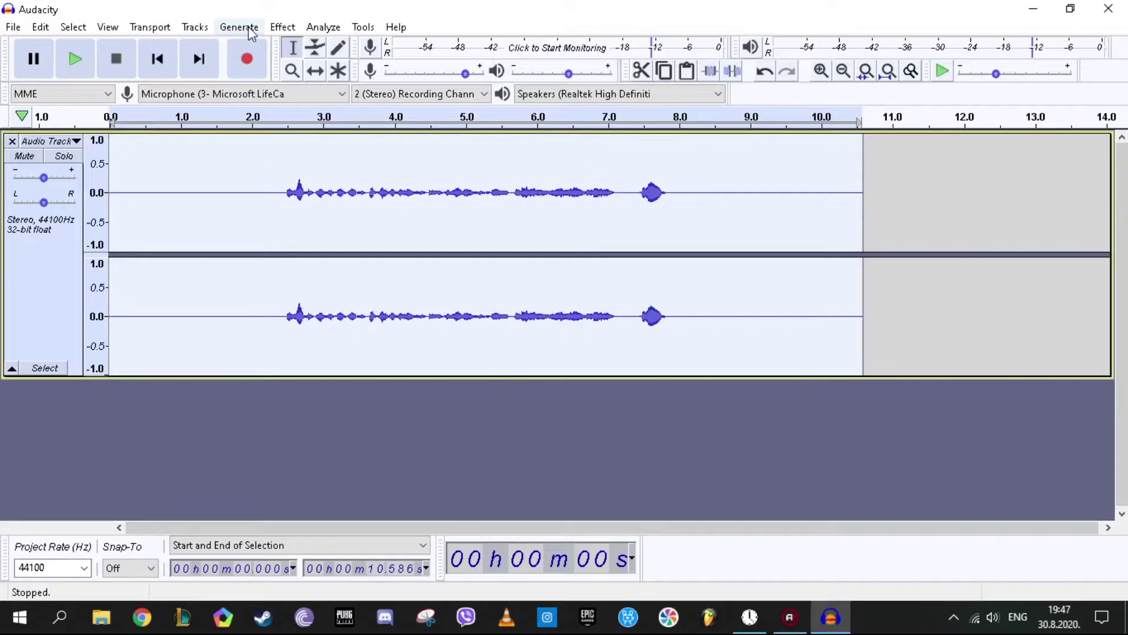
pyautogui.click(276, 29)
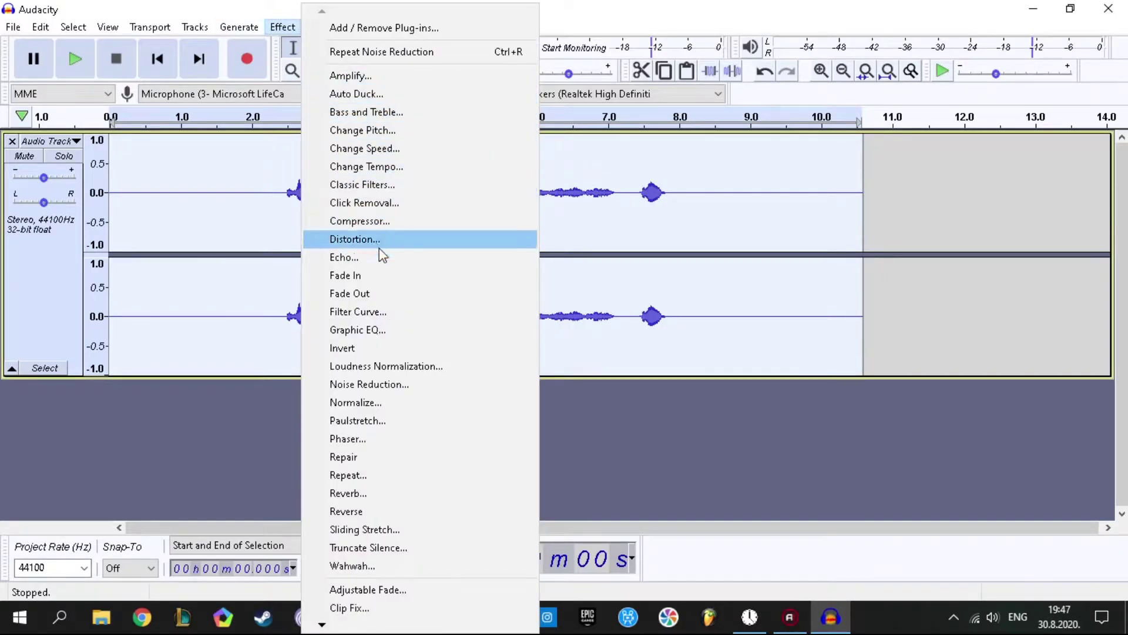
pyautogui.click(378, 385)
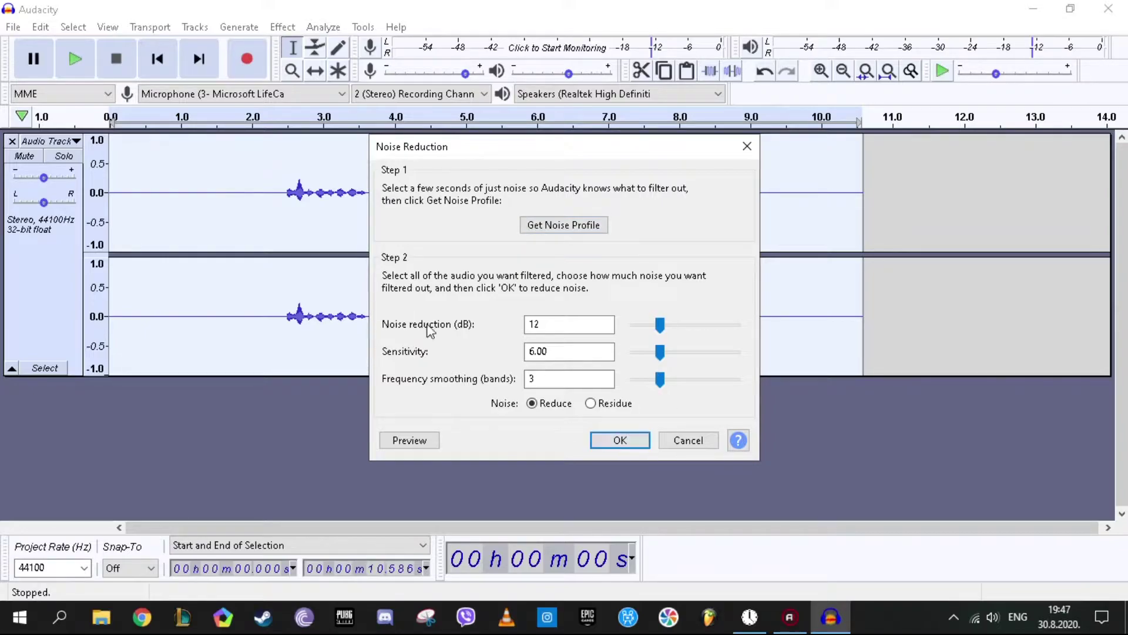
pyautogui.click(574, 381)
pyautogui.click(620, 440)
pyautogui.moveTo(125, 197); pyautogui.dragTo(202, 207)
pyautogui.click(169, 200)
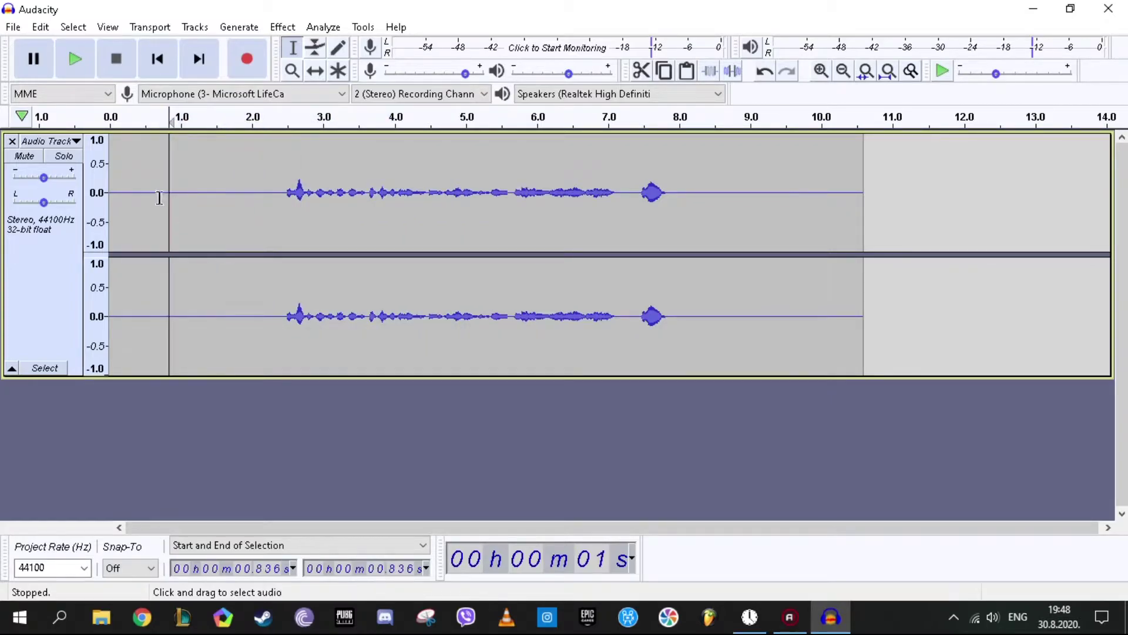
pyautogui.moveTo(111, 117); pyautogui.dragTo(168, 118)
pyautogui.click(255, 146)
# Apply the Compressor to the whole recording with -18 dB threshold, -40 dB noise floor, 2:1 ratio, 0.20 s attack and 1.0 s release.
pyautogui.hotkey('ctrl', 'a')
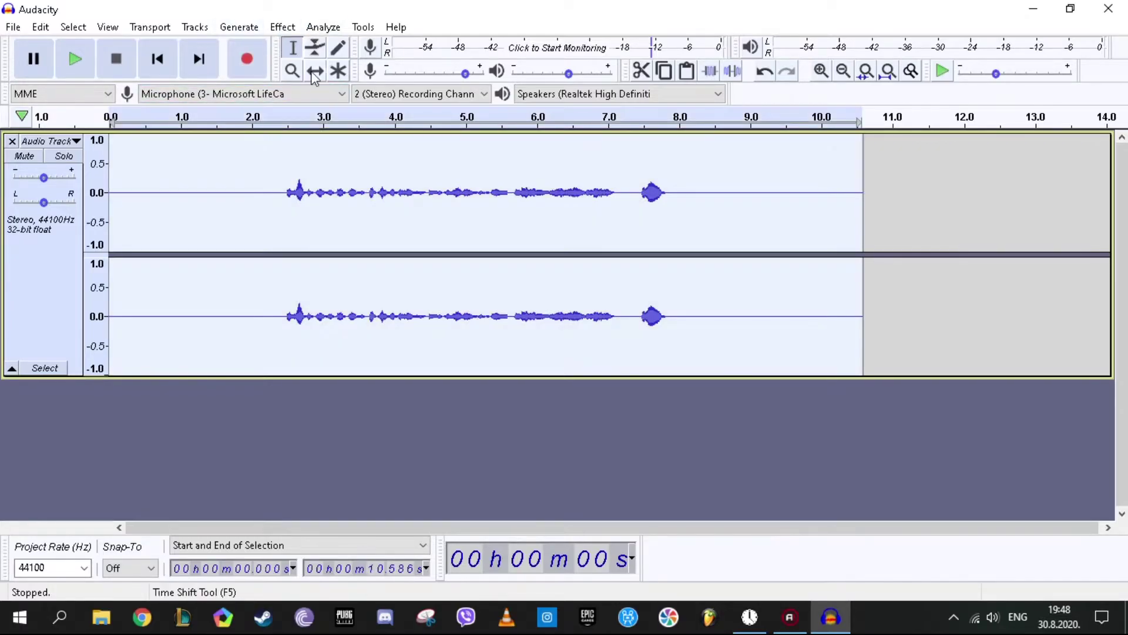
pyautogui.click(280, 27)
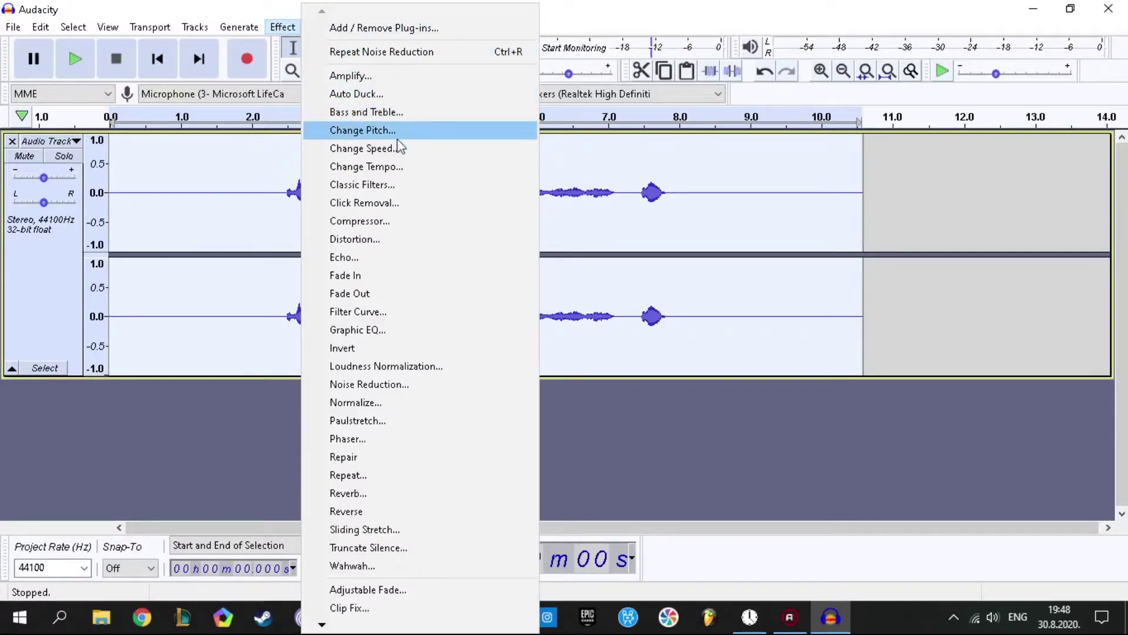
pyautogui.click(377, 221)
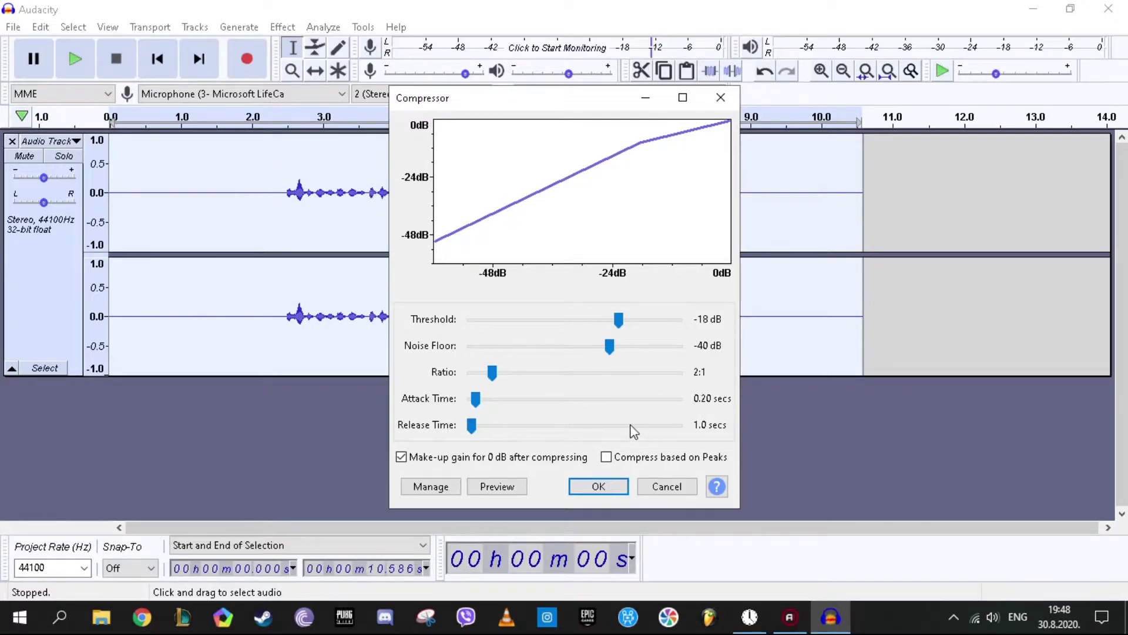
pyautogui.click(621, 486)
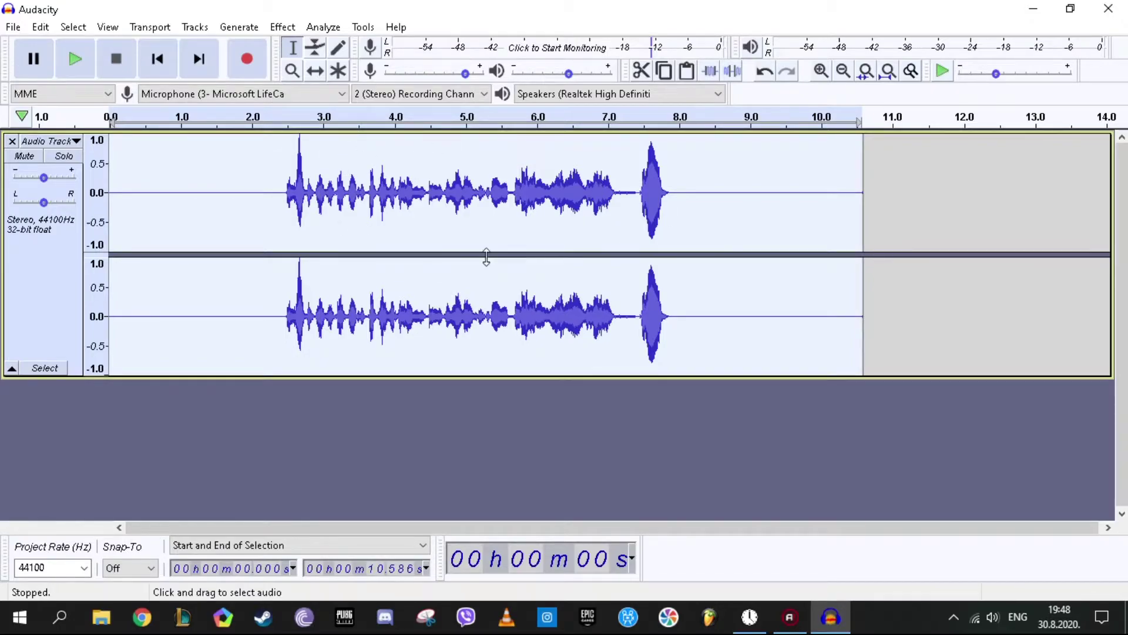
# Apply a Hard Limit Limiter to the whole recording with the limit at -5.00 dB, 10.00 ms hold and no make-up gain.
pyautogui.click(291, 27)
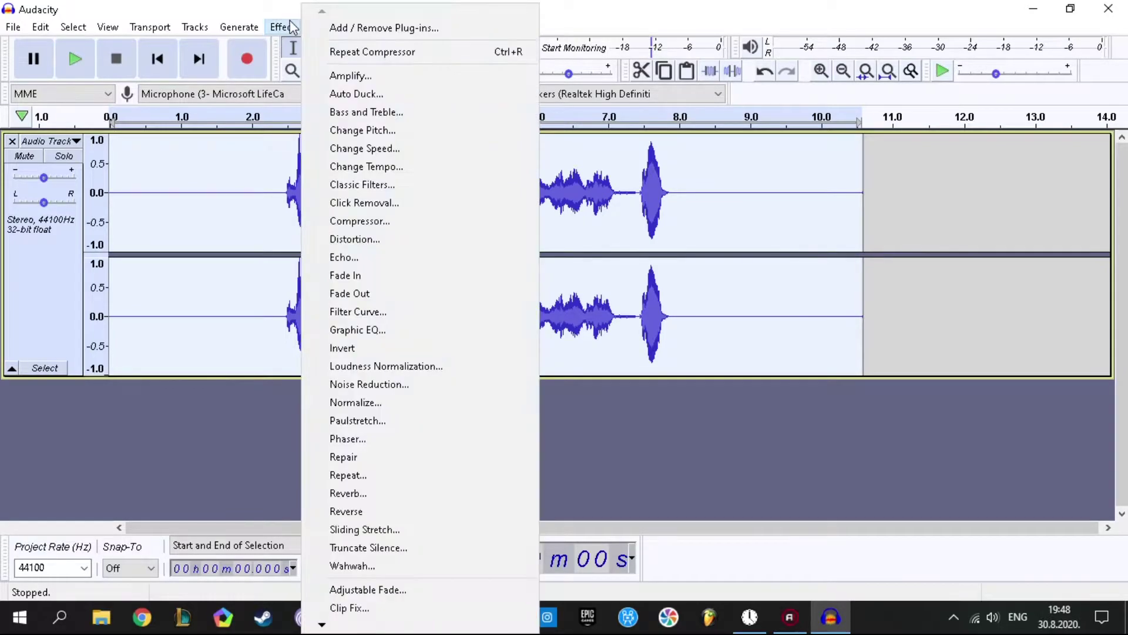
pyautogui.moveTo(322, 625)
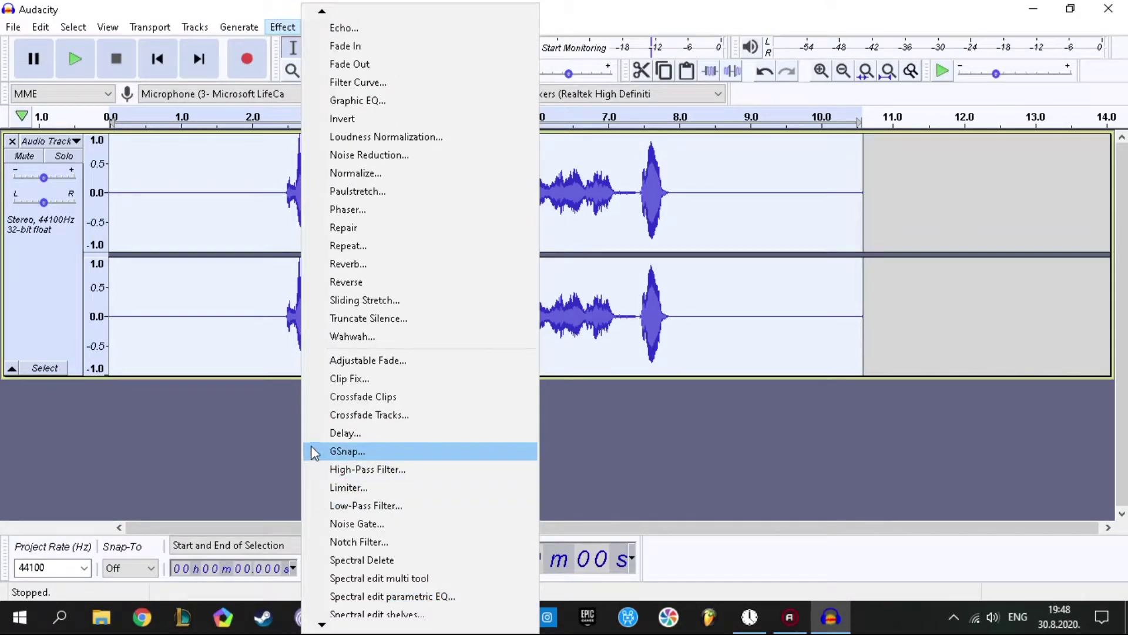
pyautogui.click(353, 487)
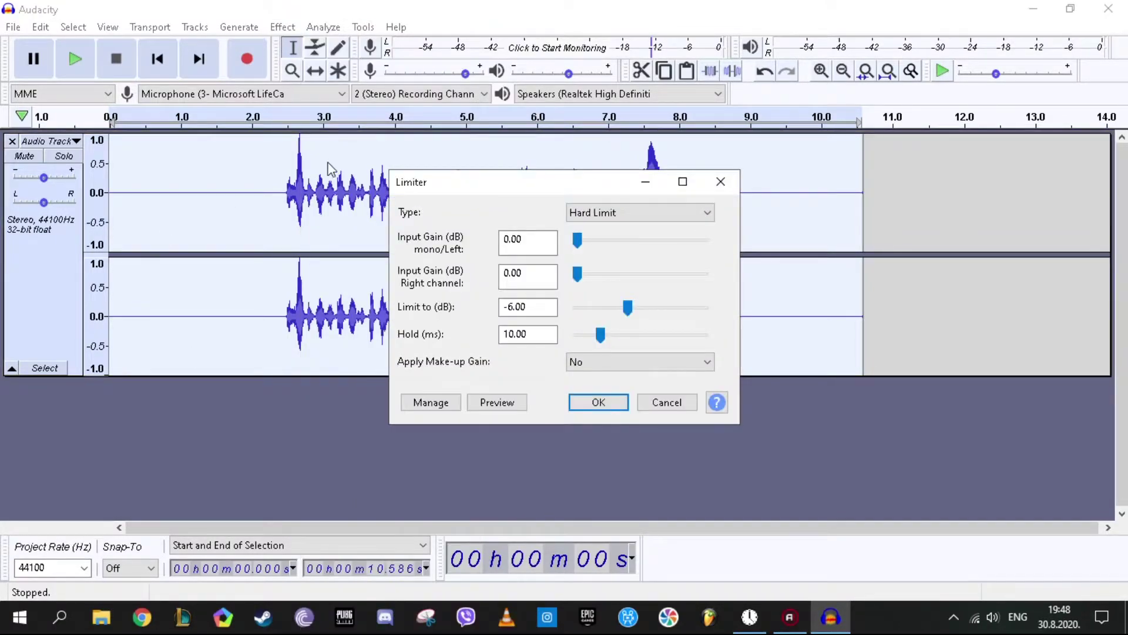
pyautogui.moveTo(532, 309); pyautogui.dragTo(492, 308)
pyautogui.moveTo(631, 307); pyautogui.dragTo(642, 307)
pyautogui.click(612, 212)
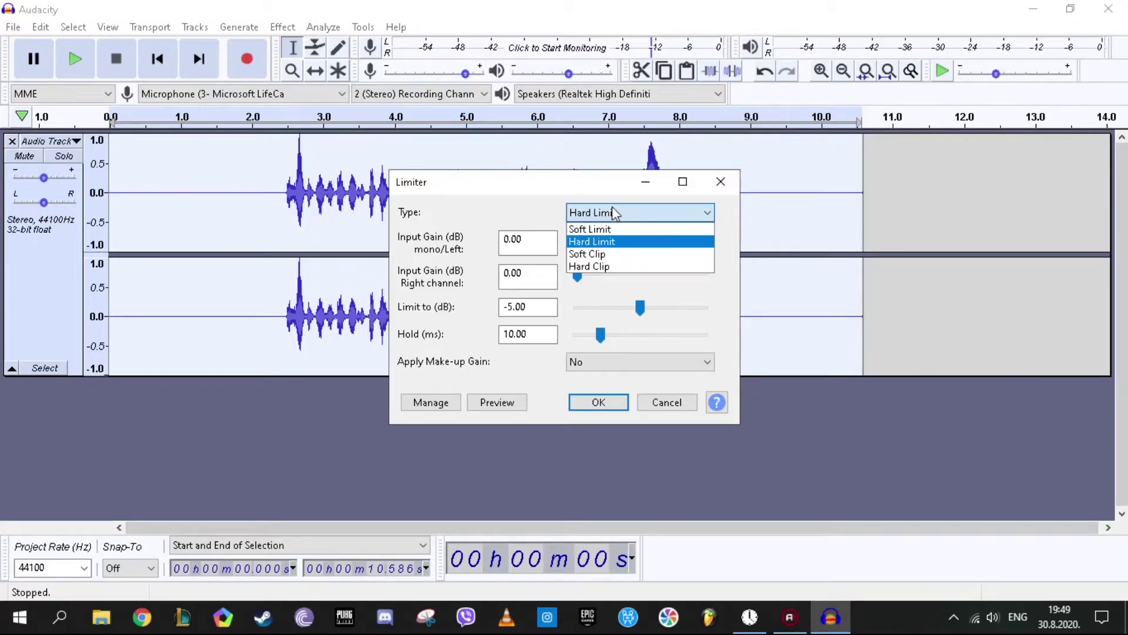
pyautogui.click(693, 241)
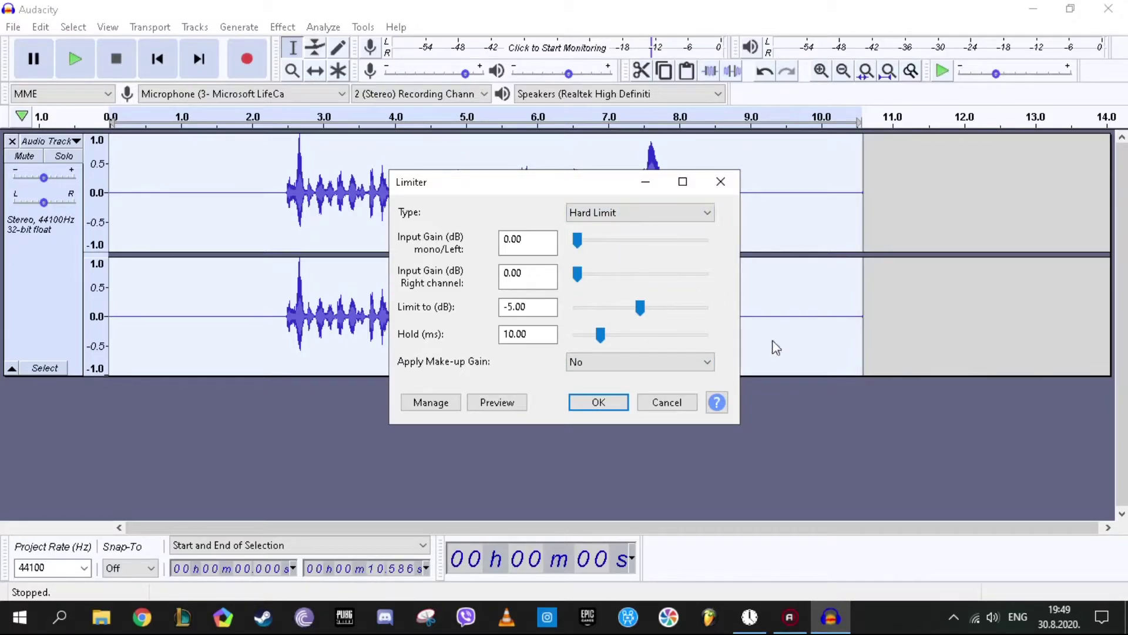
pyautogui.click(608, 402)
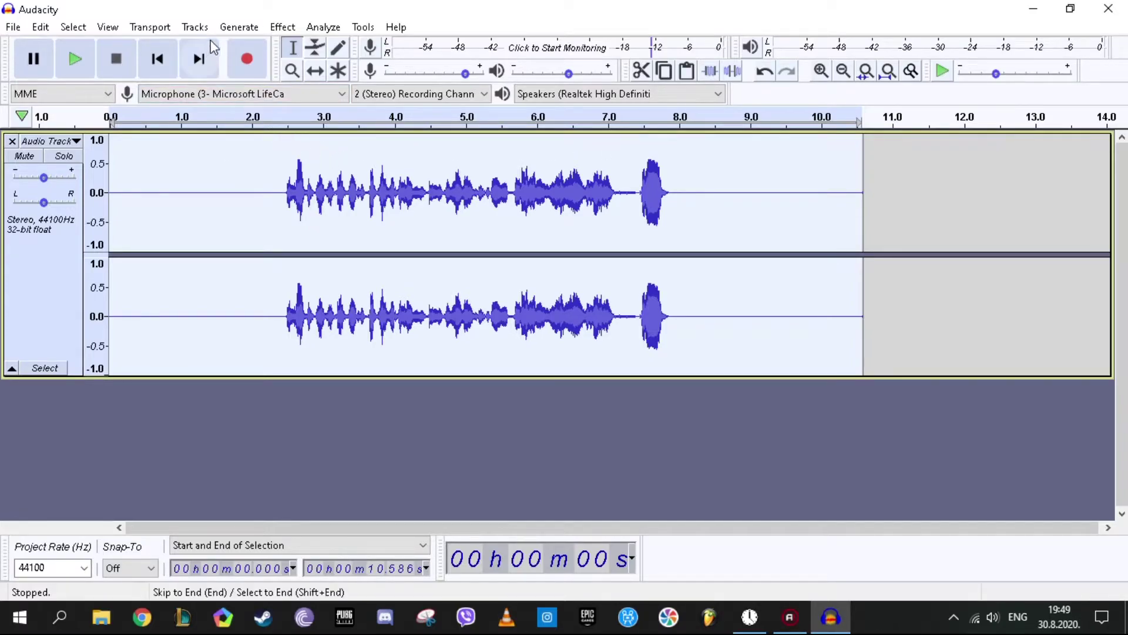
# Normalize the whole recording to a peak amplitude of -1.0 dB with DC offset removal enabled.
pyautogui.click(282, 27)
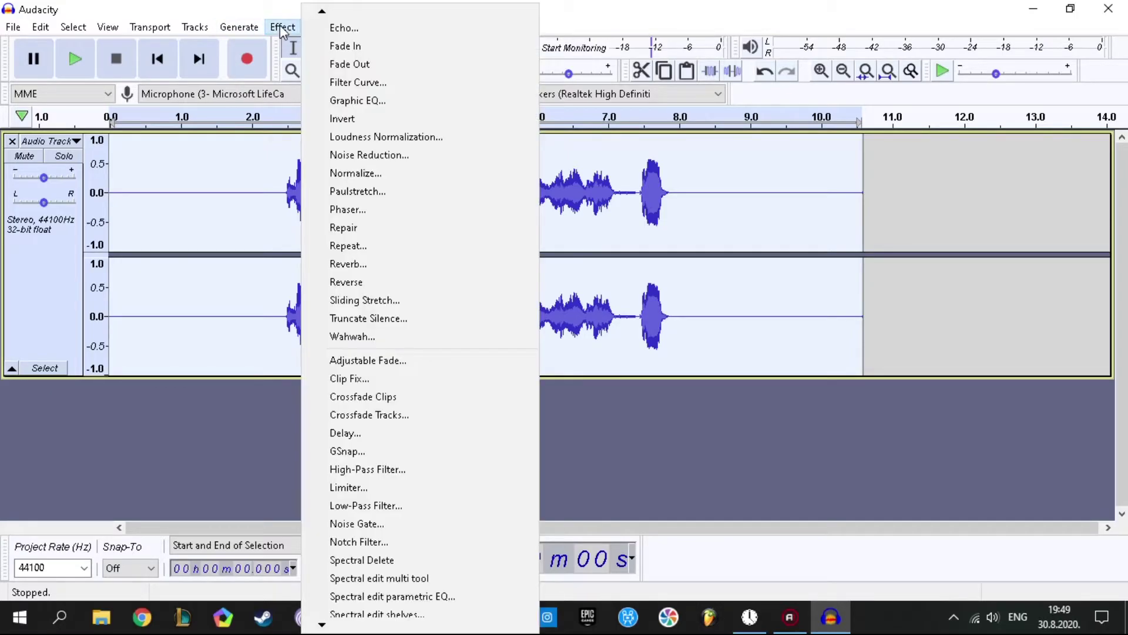
pyautogui.click(764, 383)
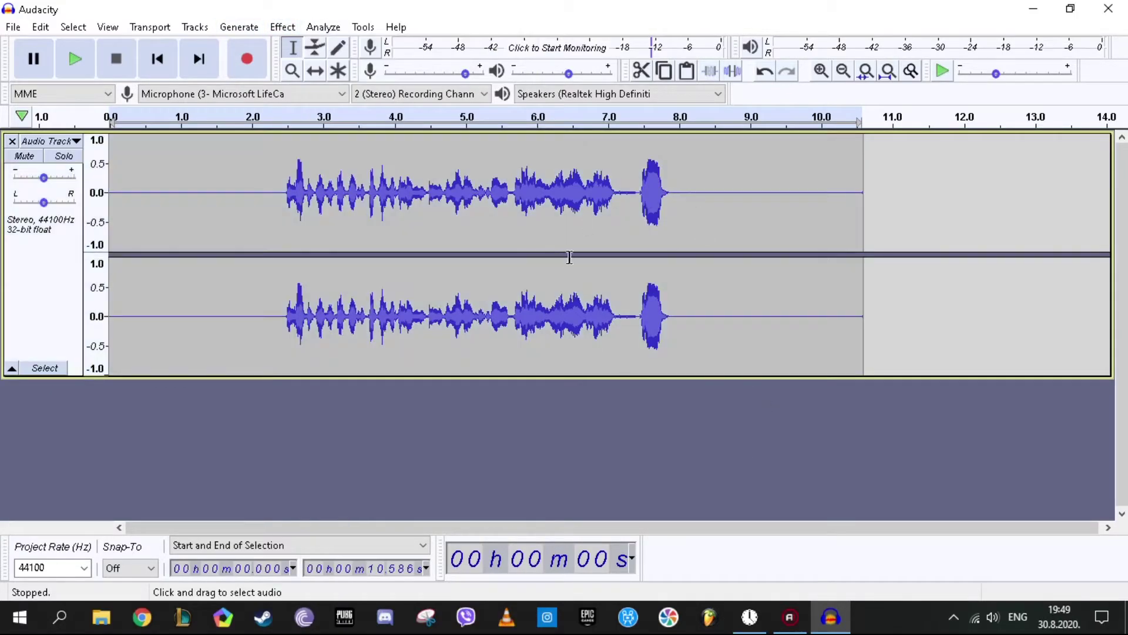
pyautogui.click(297, 26)
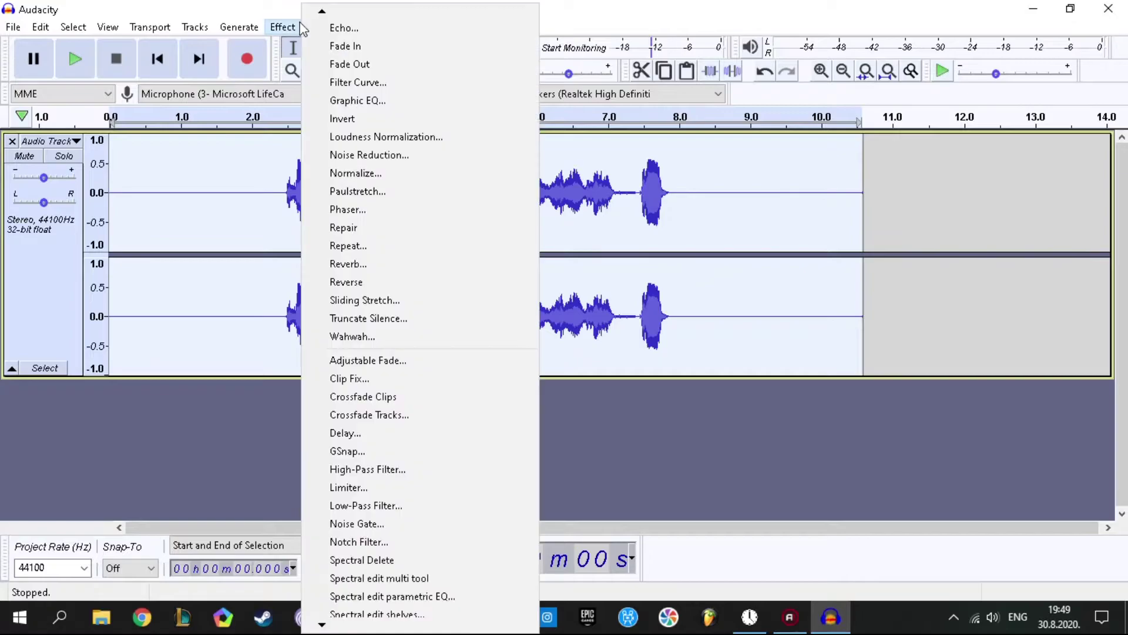
pyautogui.click(374, 173)
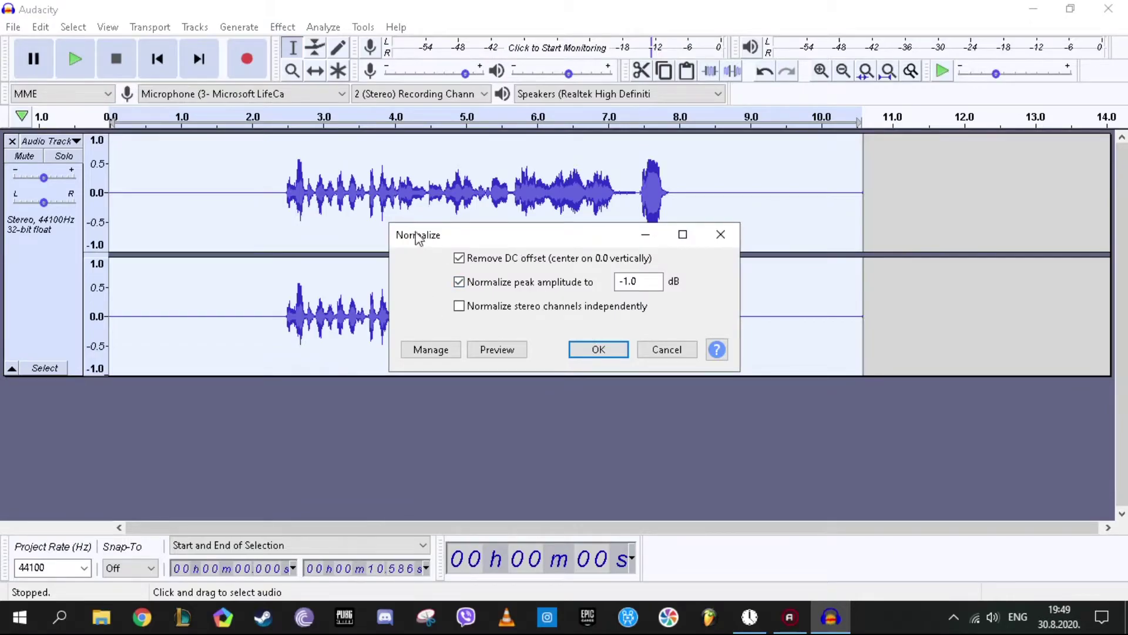
pyautogui.click(612, 346)
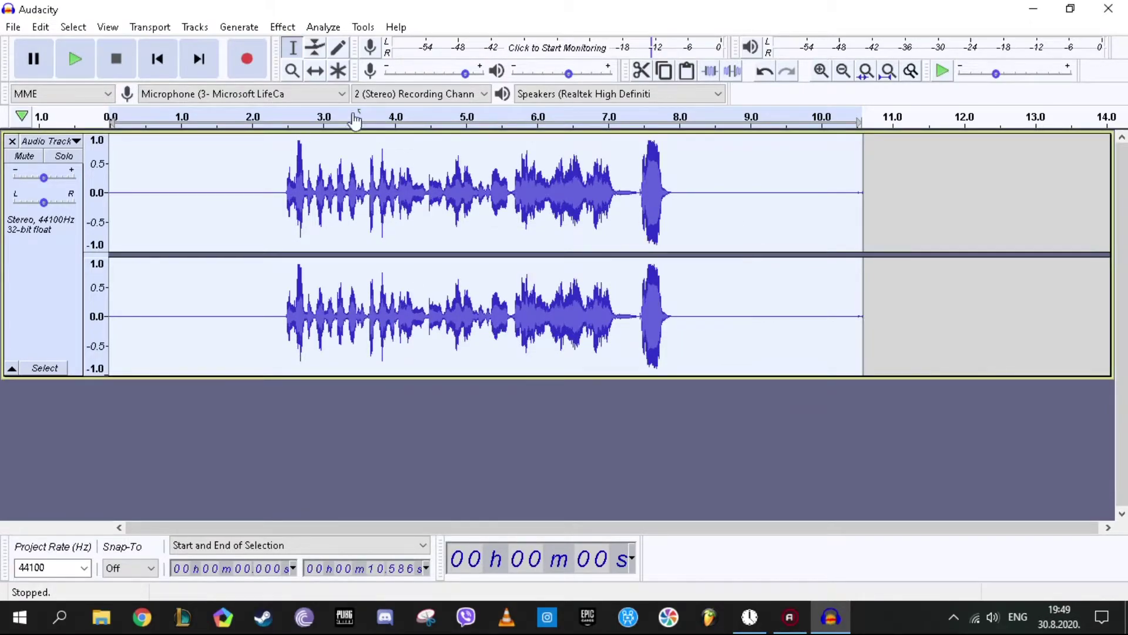
# Capture a new noise profile from the silent opening of the recording, from about 0.1 to 2.04 seconds.
pyautogui.click(283, 28)
pyautogui.click(257, 404)
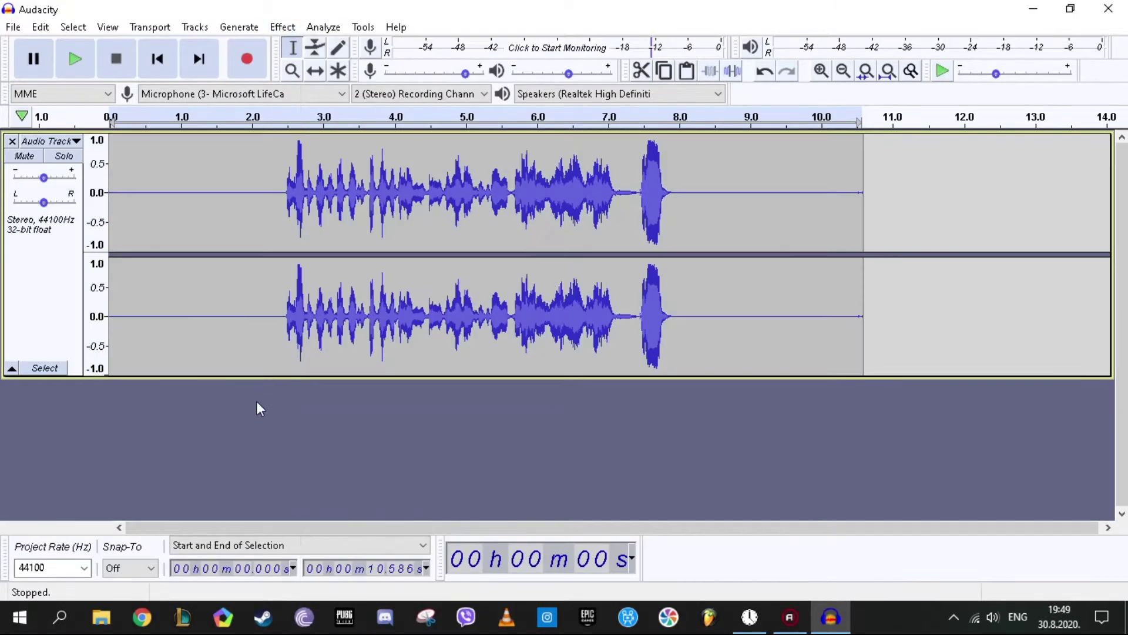
pyautogui.moveTo(118, 165); pyautogui.dragTo(253, 175)
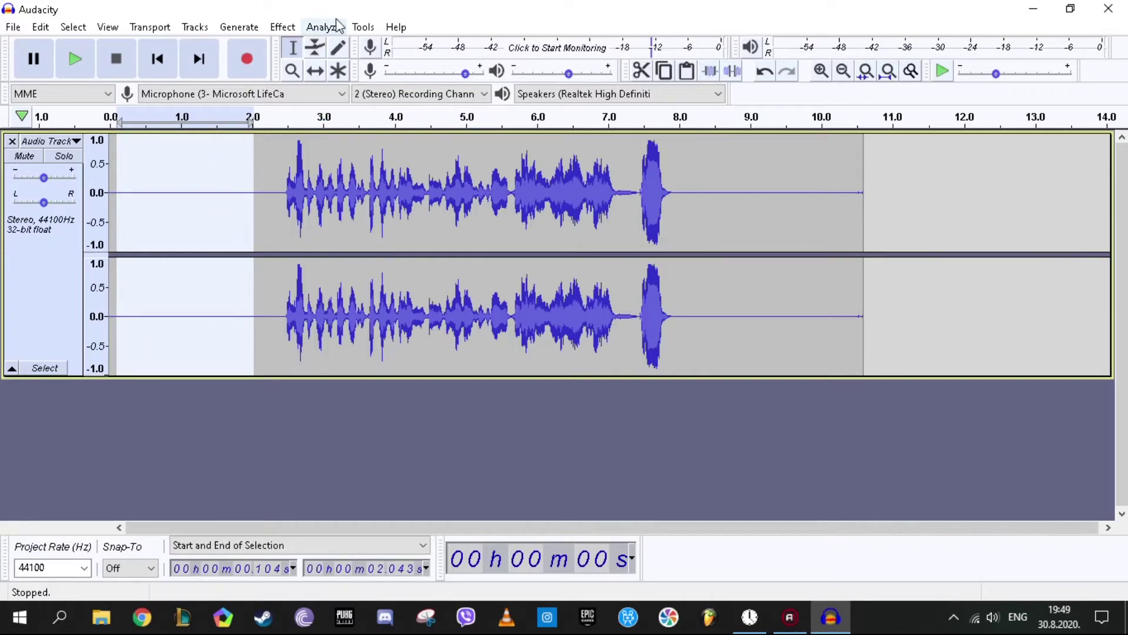
pyautogui.click(283, 27)
pyautogui.click(371, 158)
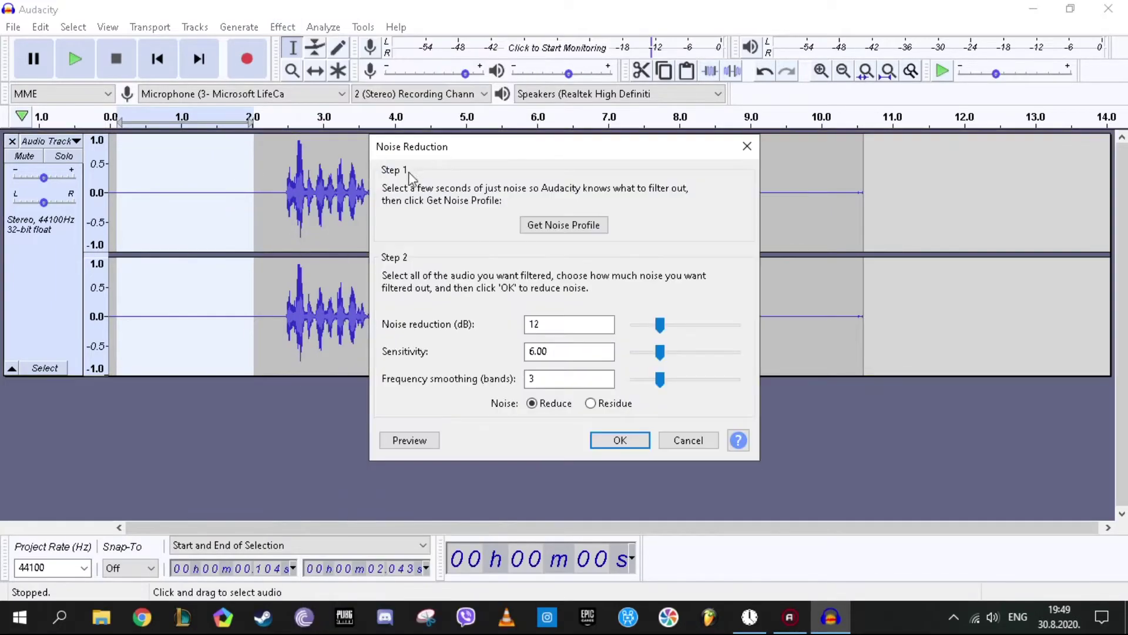
pyautogui.click(541, 224)
# Reapply Noise Reduction to the whole recording with 12 dB reduction, sensitivity 6.00 and 3 smoothing bands, and play back the result.
pyautogui.click(280, 185)
pyautogui.hotkey('ctrl', 'a')
pyautogui.click(283, 27)
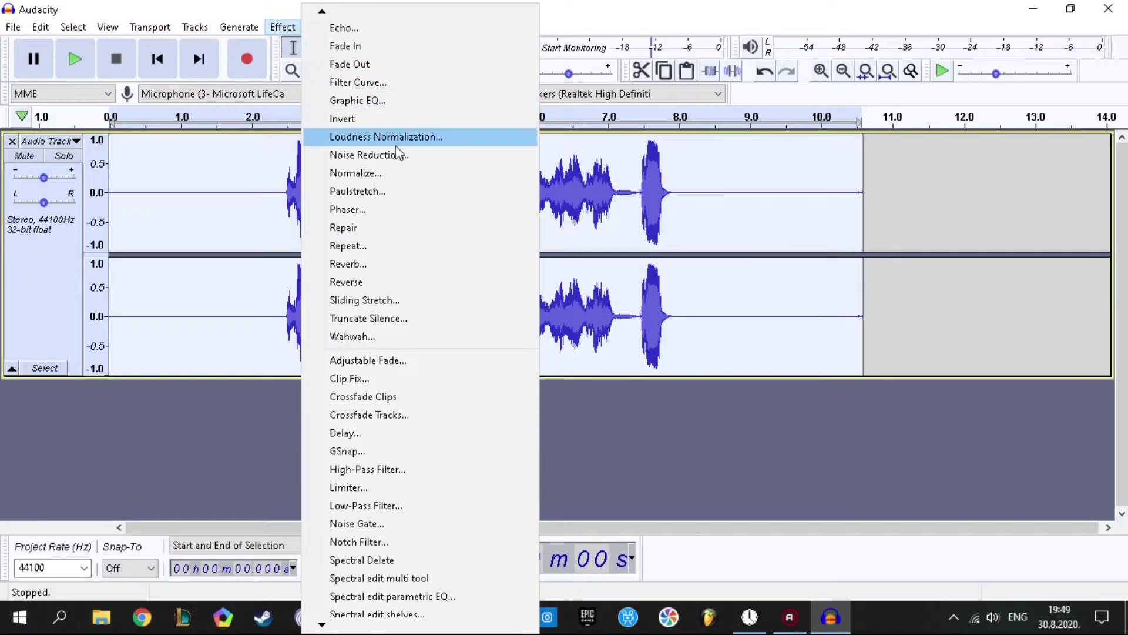
pyautogui.click(353, 155)
pyautogui.click(608, 447)
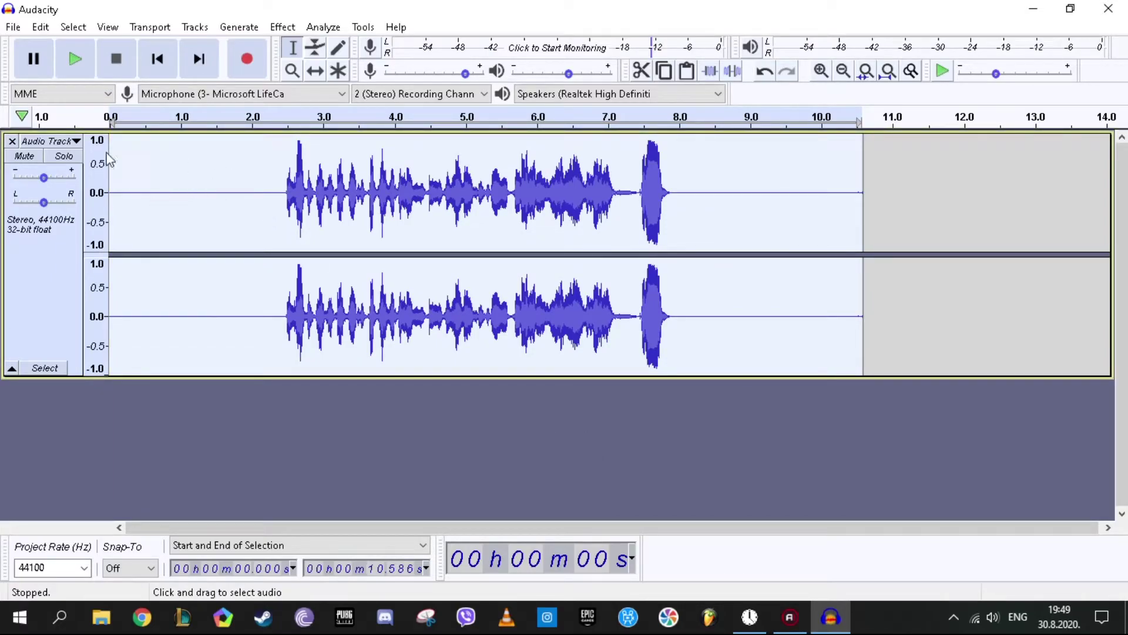
pyautogui.click(75, 73)
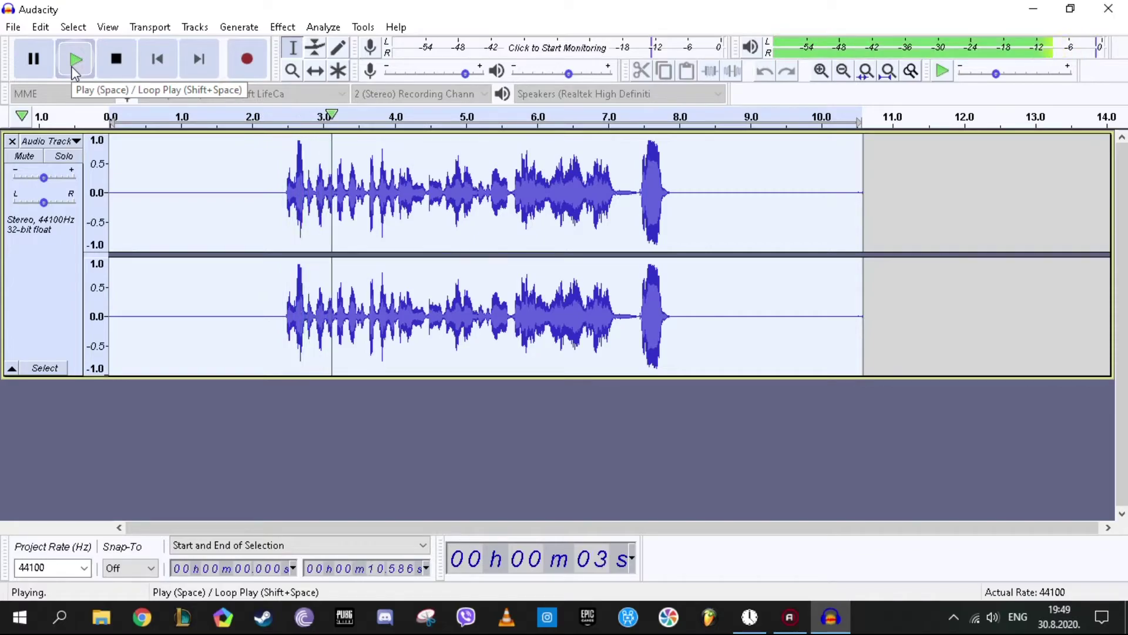
pyautogui.click(124, 71)
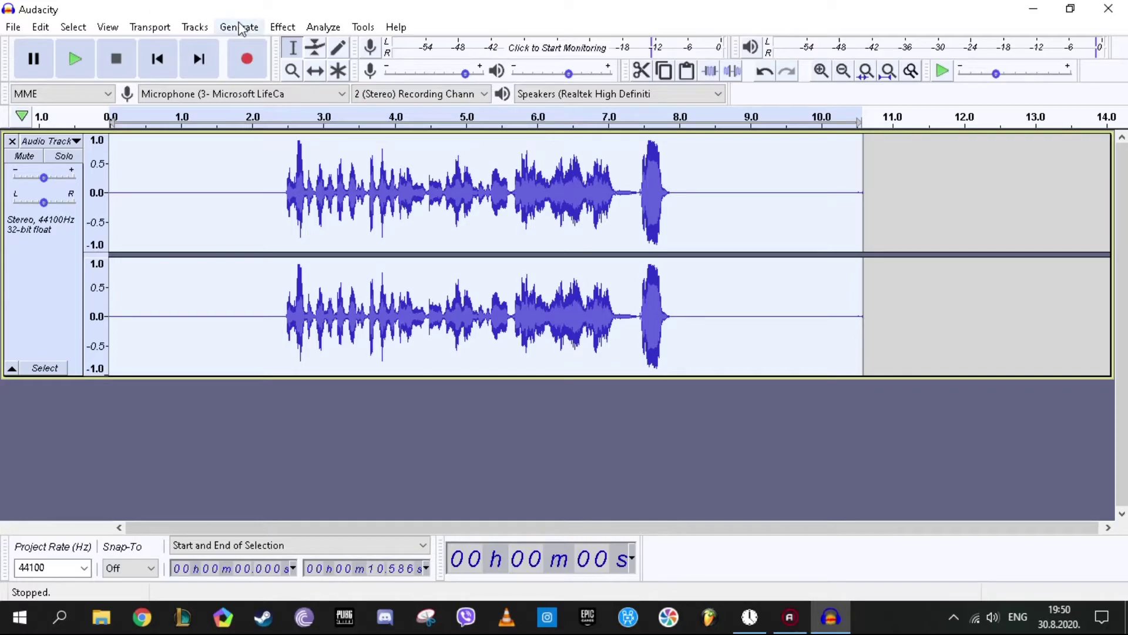
# Set GSnap to 40 Hz minimum frequency, -80 dB gate, 1 ms release, 200 cents pitch bend and 4 cents vibrato, preview it, and close the effect.
pyautogui.click(271, 28)
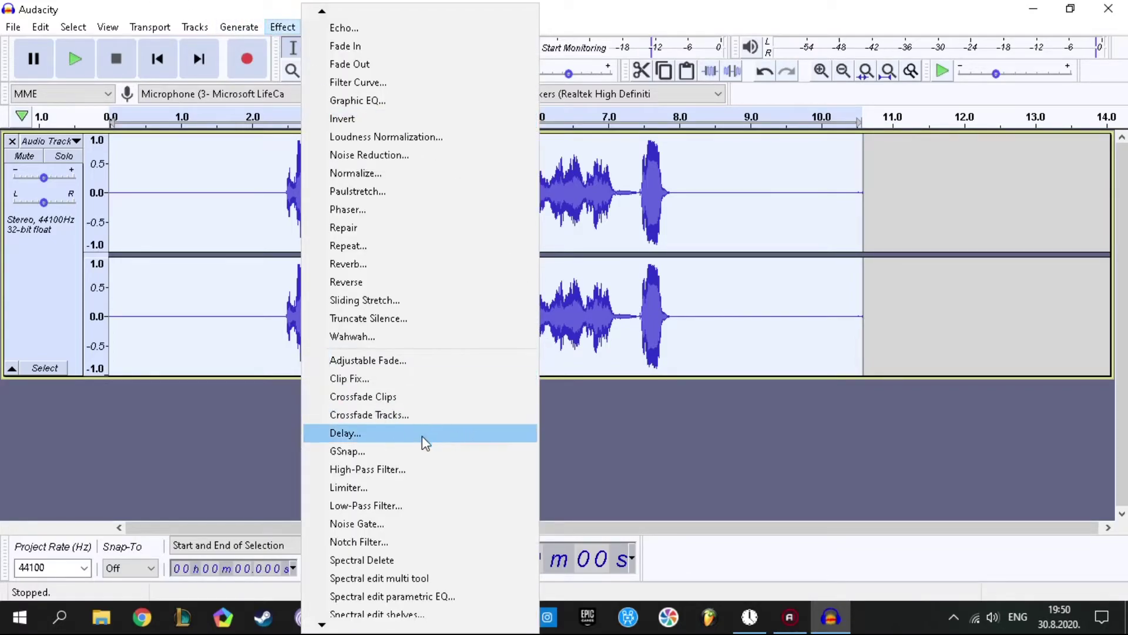
pyautogui.moveTo(321, 623)
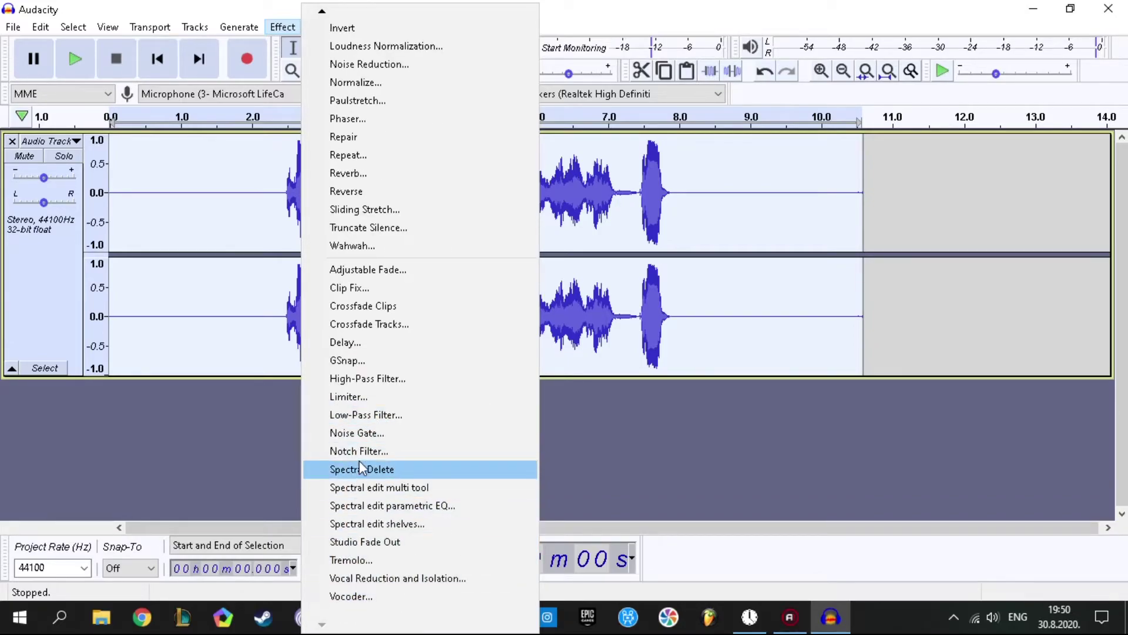
pyautogui.click(367, 358)
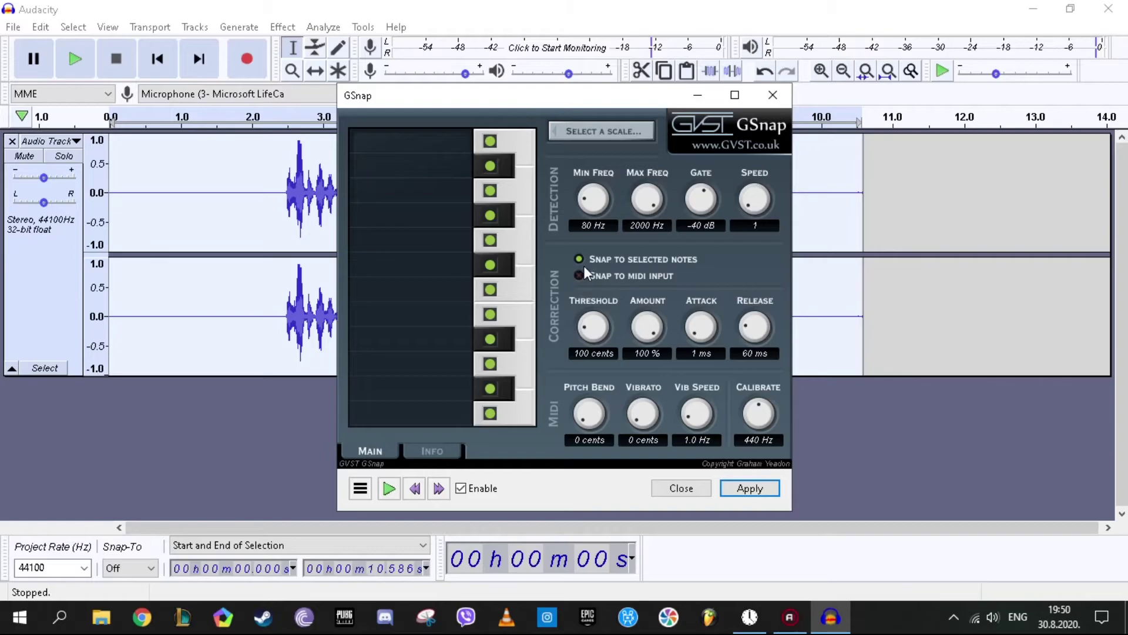
pyautogui.moveTo(599, 196); pyautogui.dragTo(611, 222)
pyautogui.moveTo(710, 203); pyautogui.dragTo(752, 288)
pyautogui.moveTo(755, 327); pyautogui.dragTo(810, 402)
pyautogui.moveTo(602, 414); pyautogui.dragTo(621, 273)
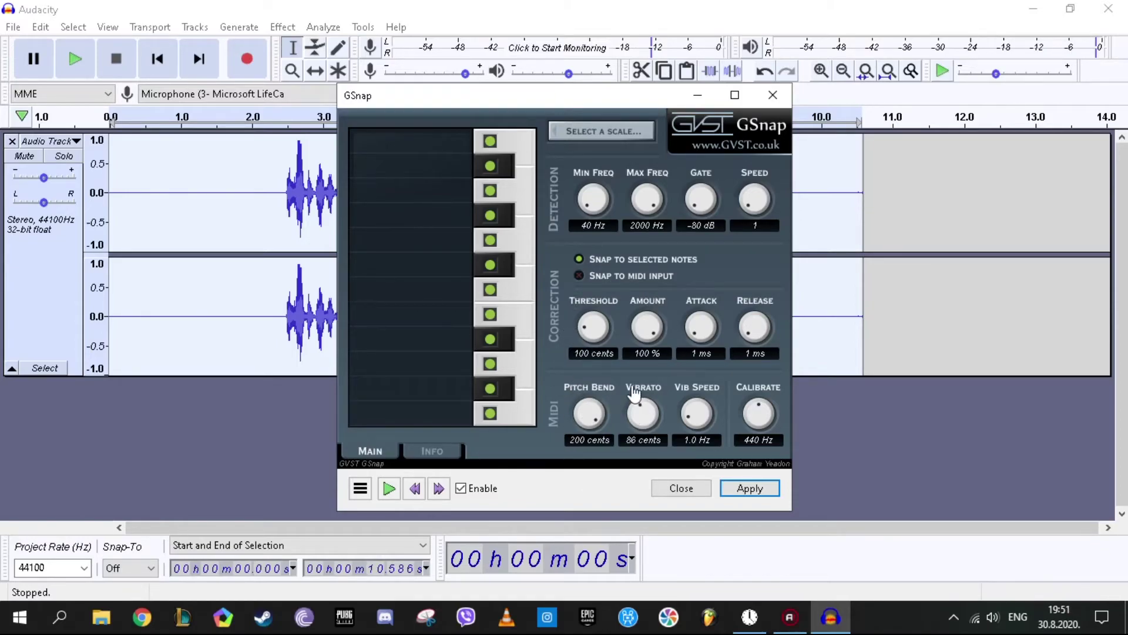
pyautogui.moveTo(645, 466); pyautogui.dragTo(648, 470)
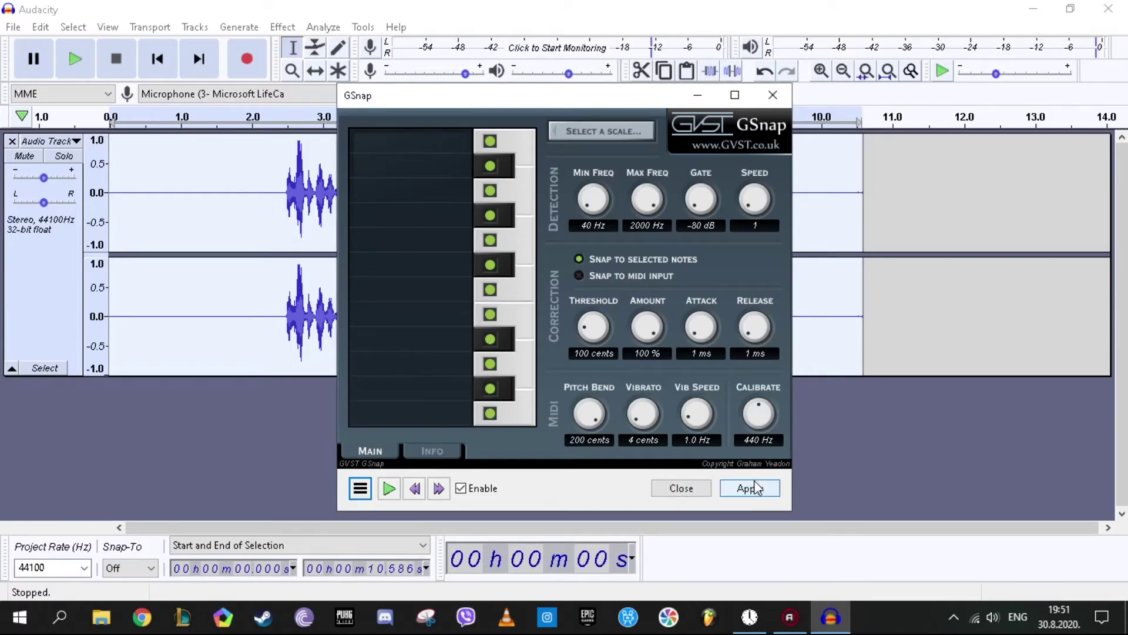
pyautogui.click(382, 490)
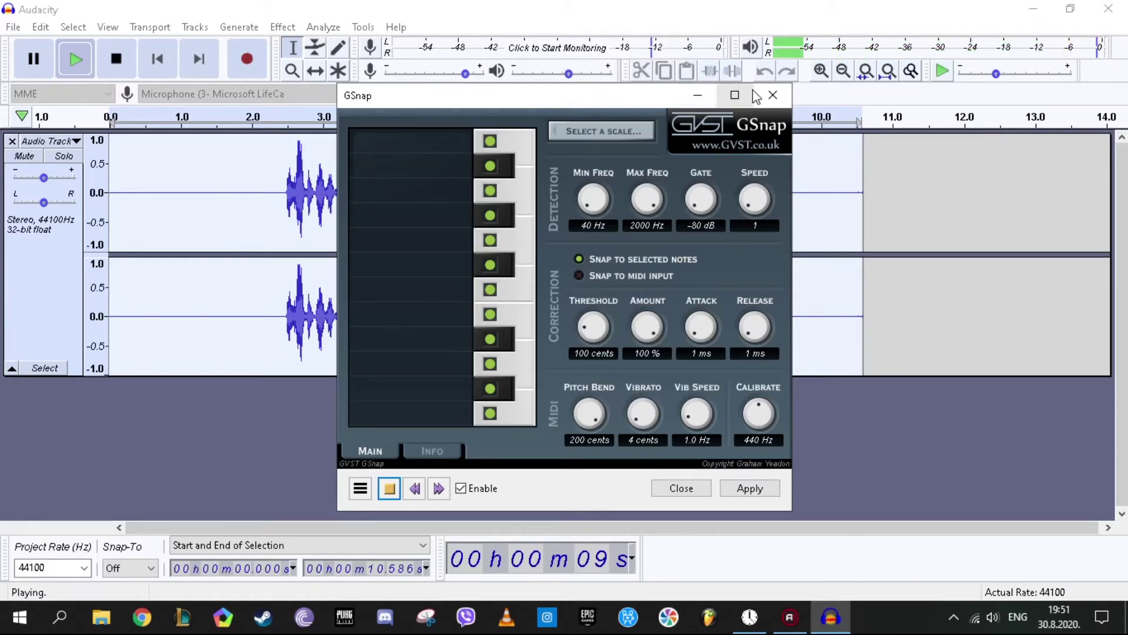
pyautogui.click(772, 95)
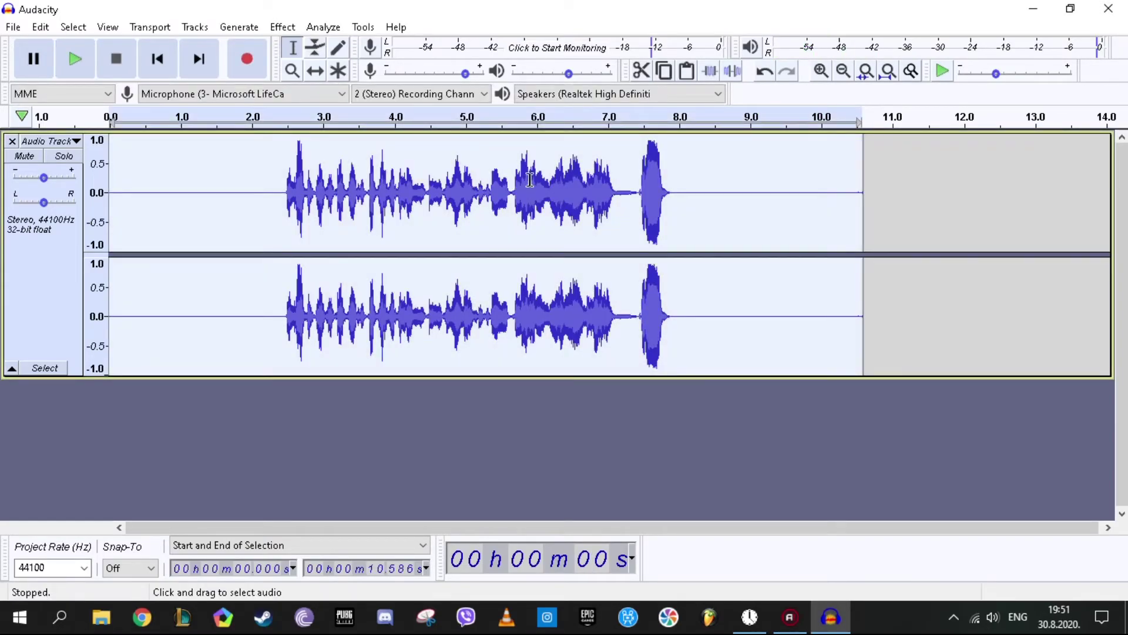
# Delete all audio from the track and record a new voice take of about 8.5 seconds.
pyautogui.press('Delete')
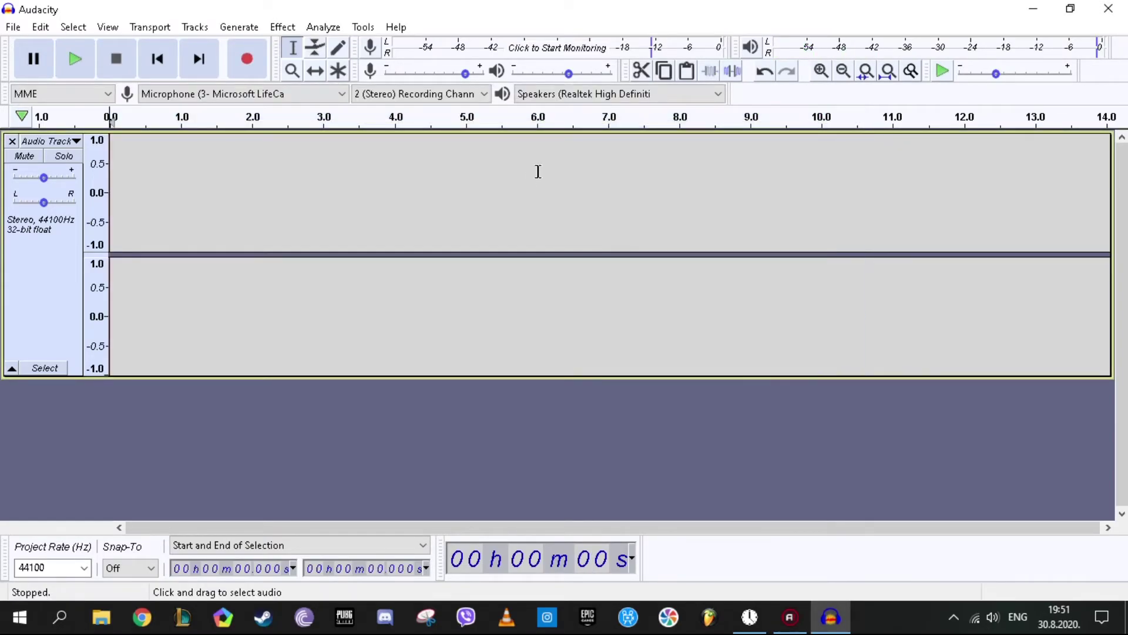
pyautogui.click(249, 50)
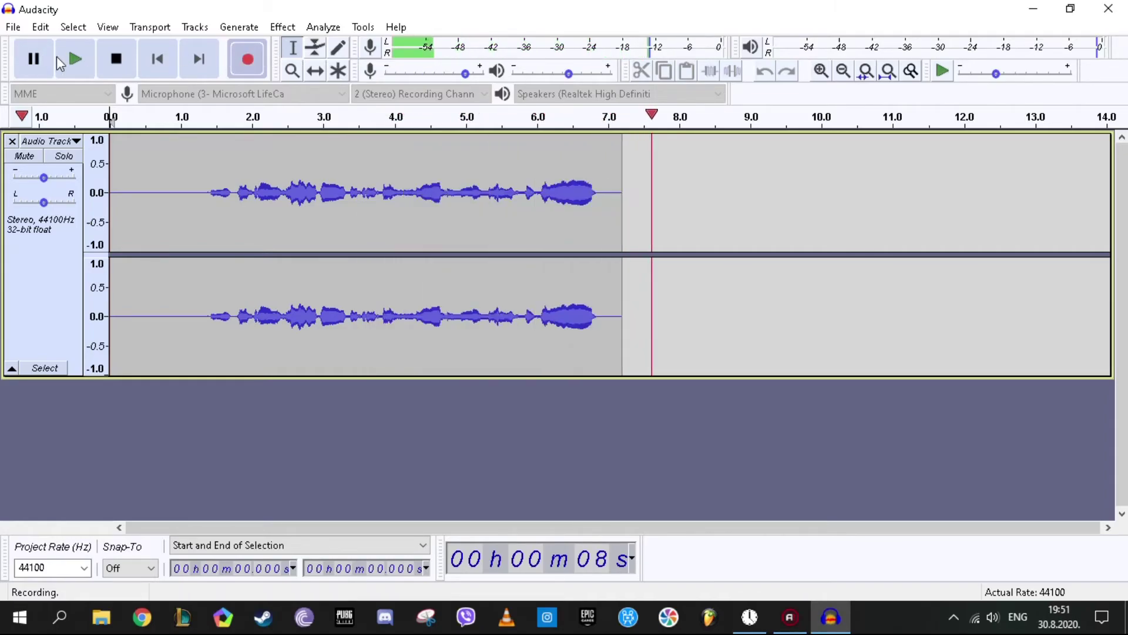
pyautogui.click(109, 59)
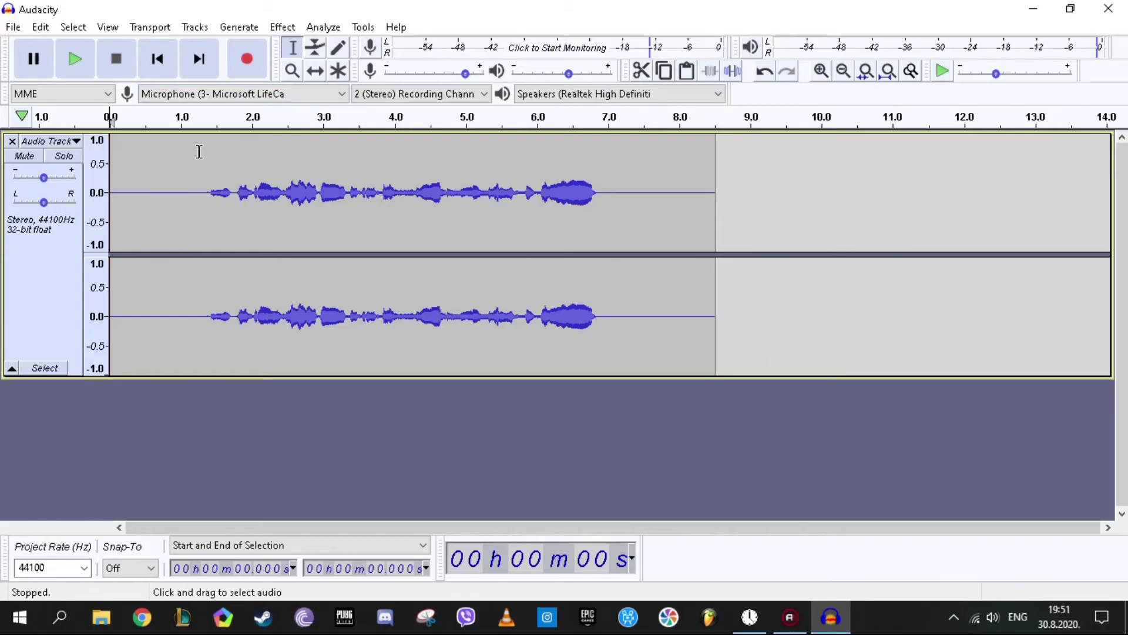
# Preview GSnap on the whole new take with its current settings, and close the effect without applying it.
pyautogui.doubleClick(356, 148)
pyautogui.click(282, 27)
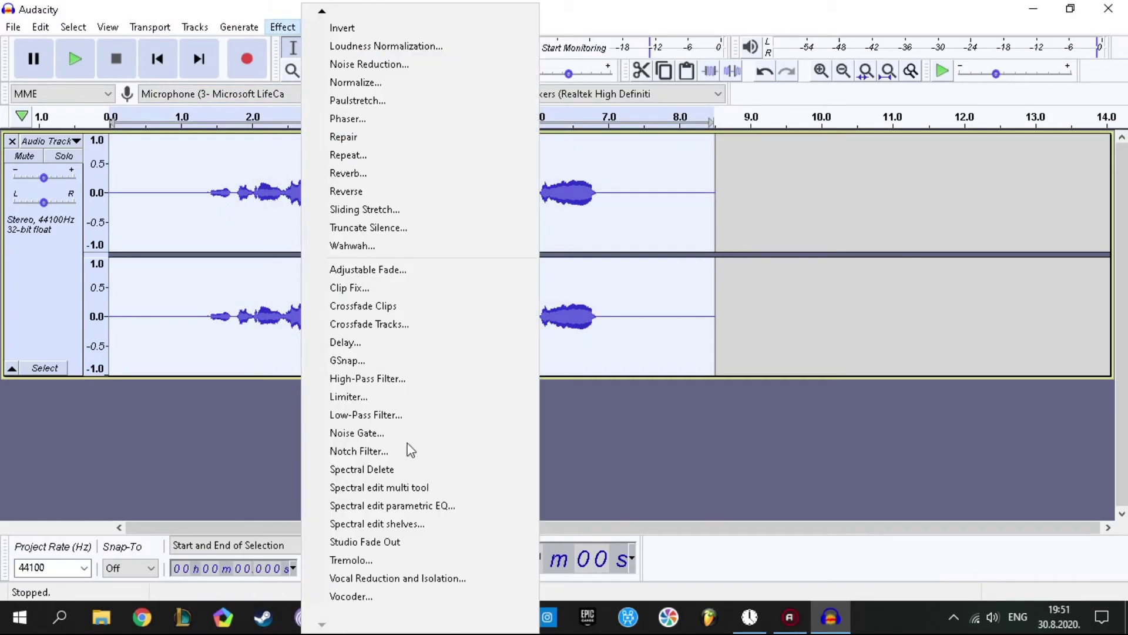
pyautogui.click(348, 361)
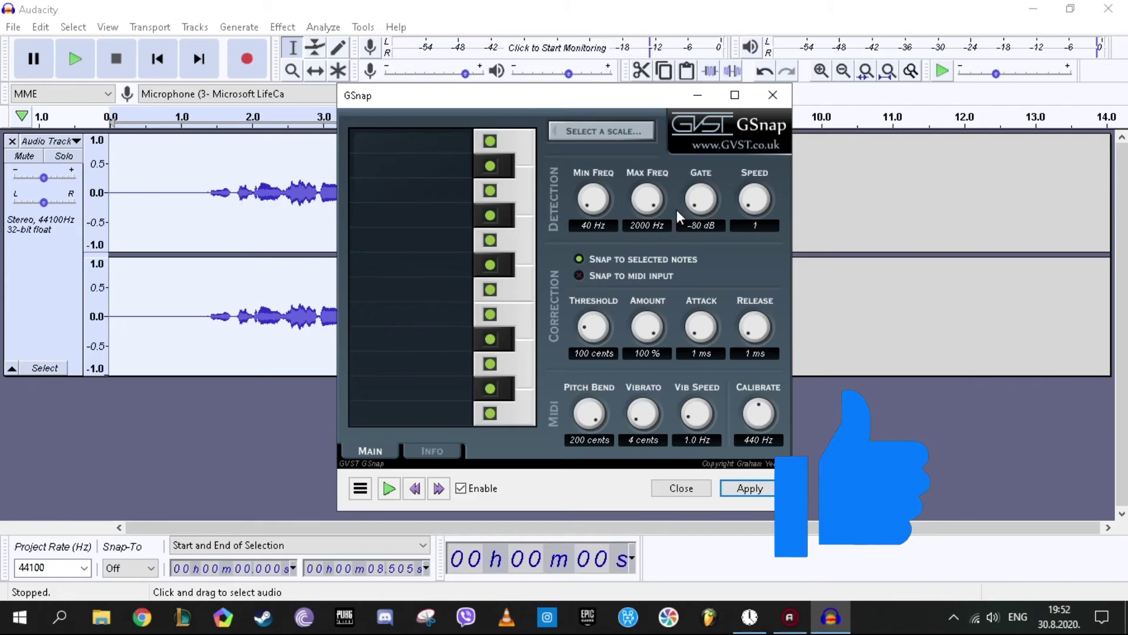
pyautogui.click(388, 490)
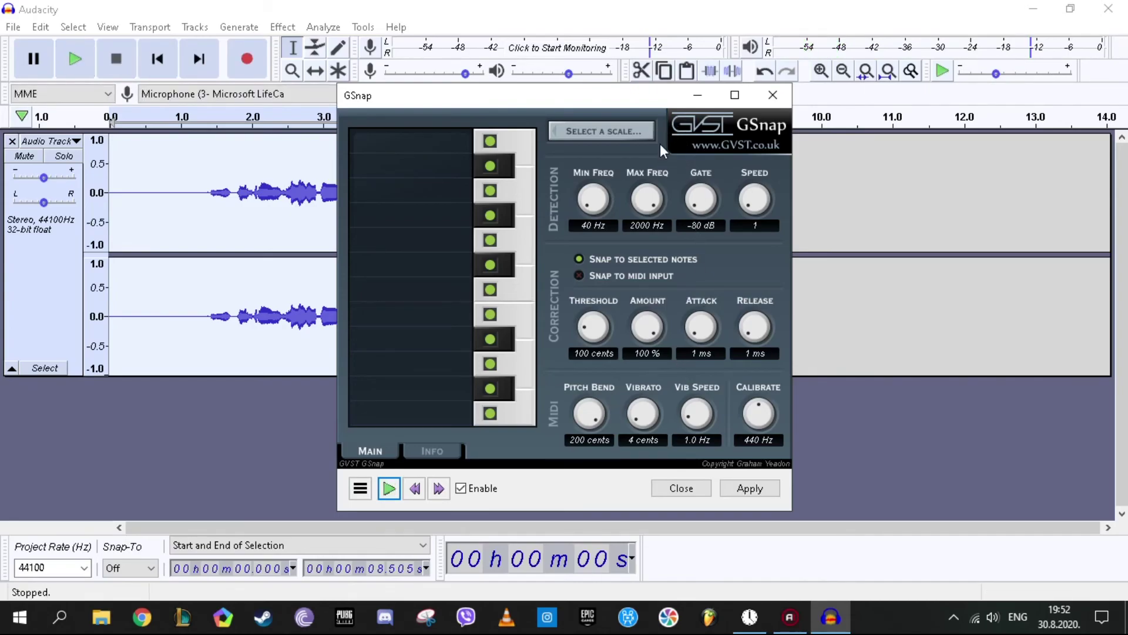
pyautogui.click(773, 95)
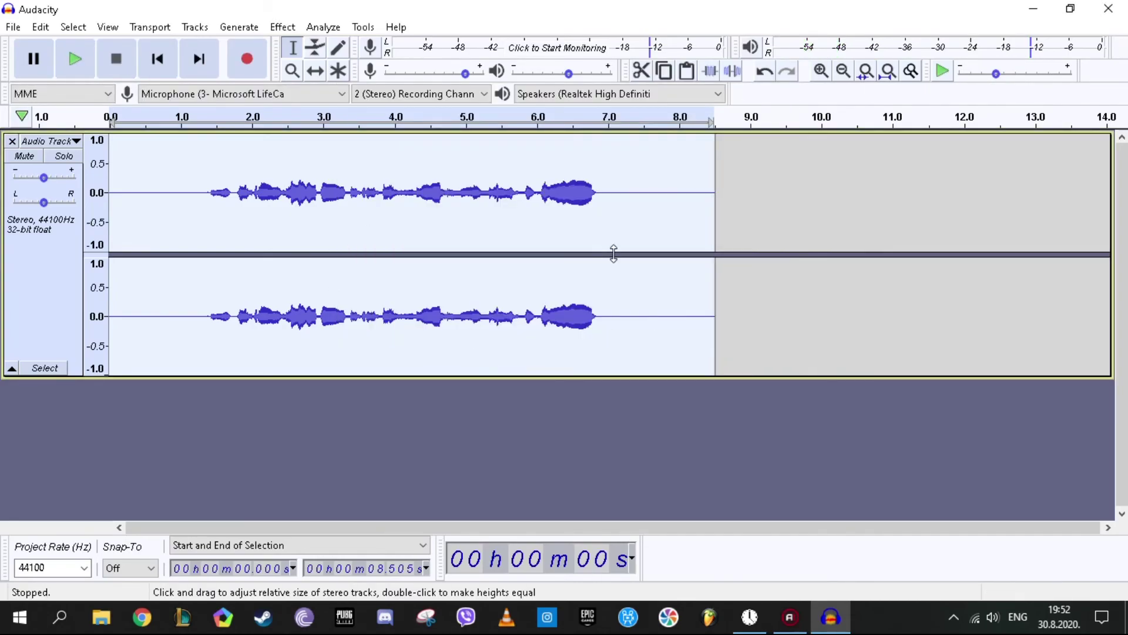
# Minimize the Audacity window to show the desktop.
pyautogui.click(1042, 7)
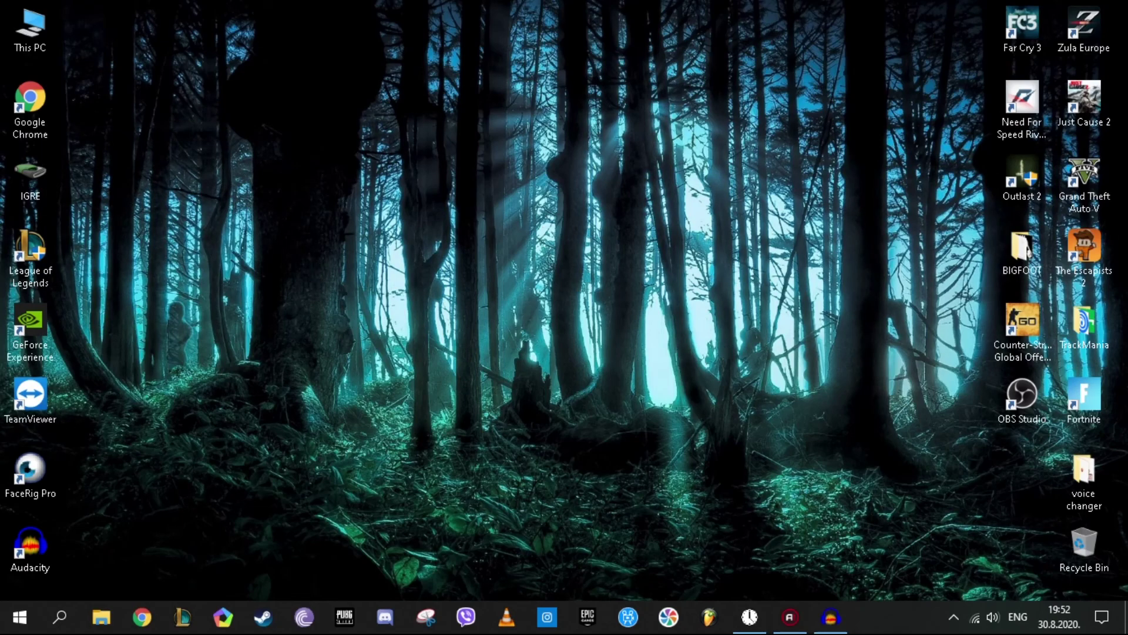
pyautogui.moveTo(628, 442); pyautogui.dragTo(573, 259)
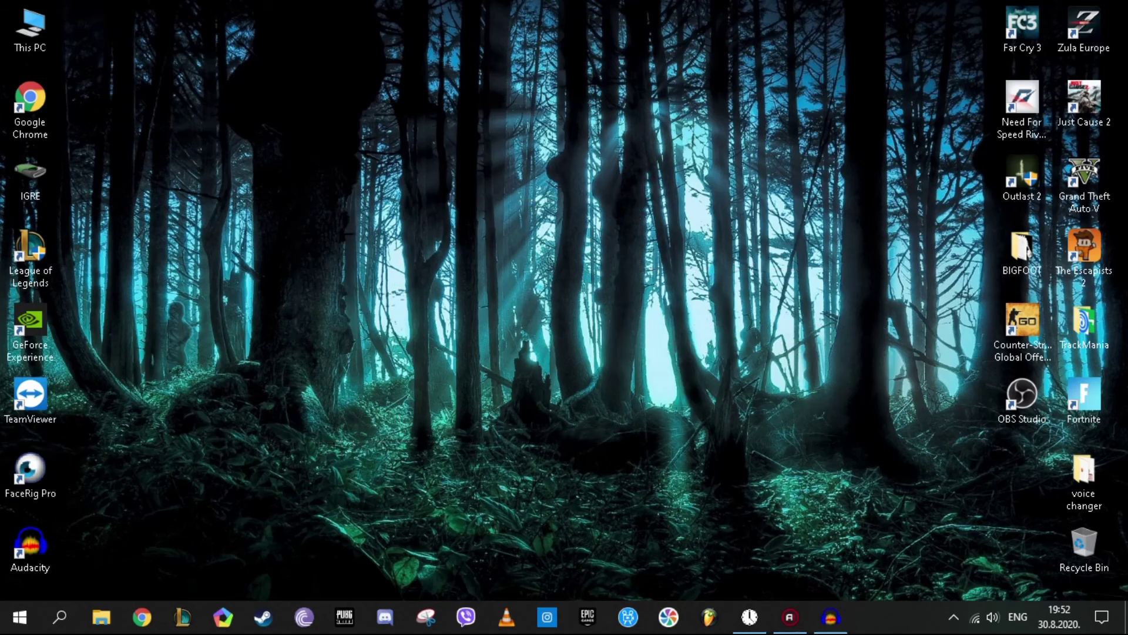